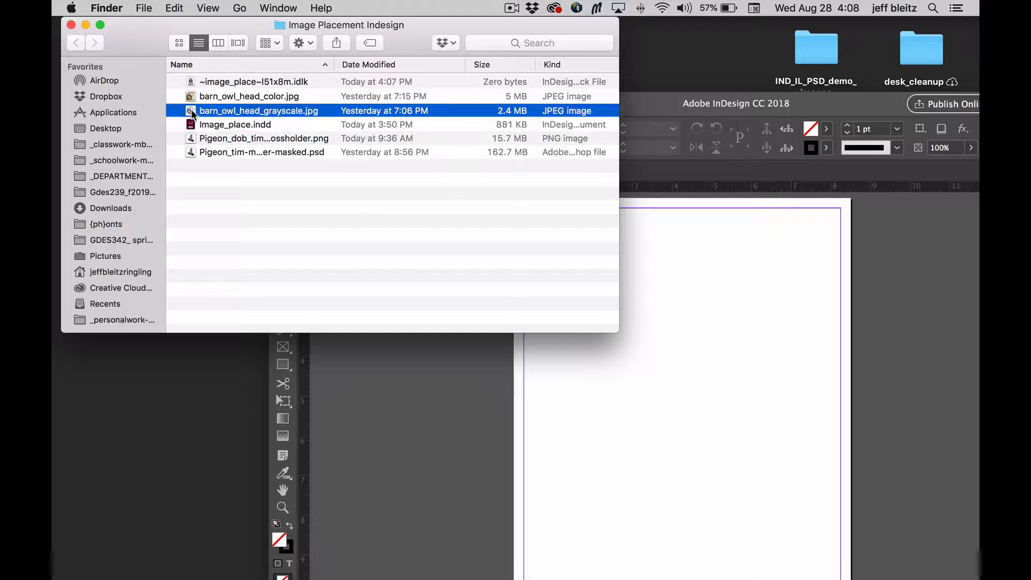
- Preview barn_owl_head_grayscale.jpg from the Image Placement Indesign folder and close the preview
key("space")
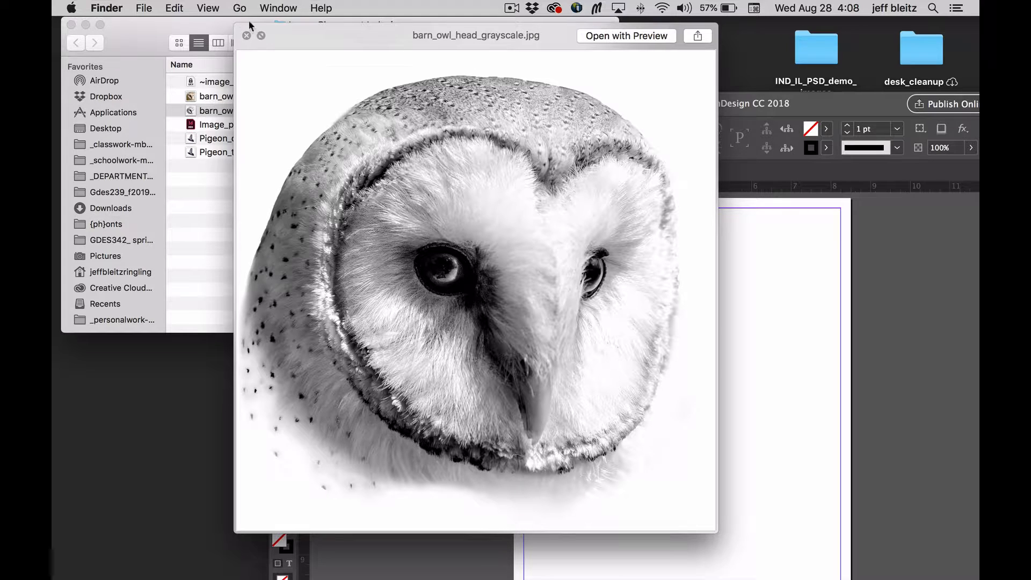
left_click(247, 35)
left_click(198, 111)
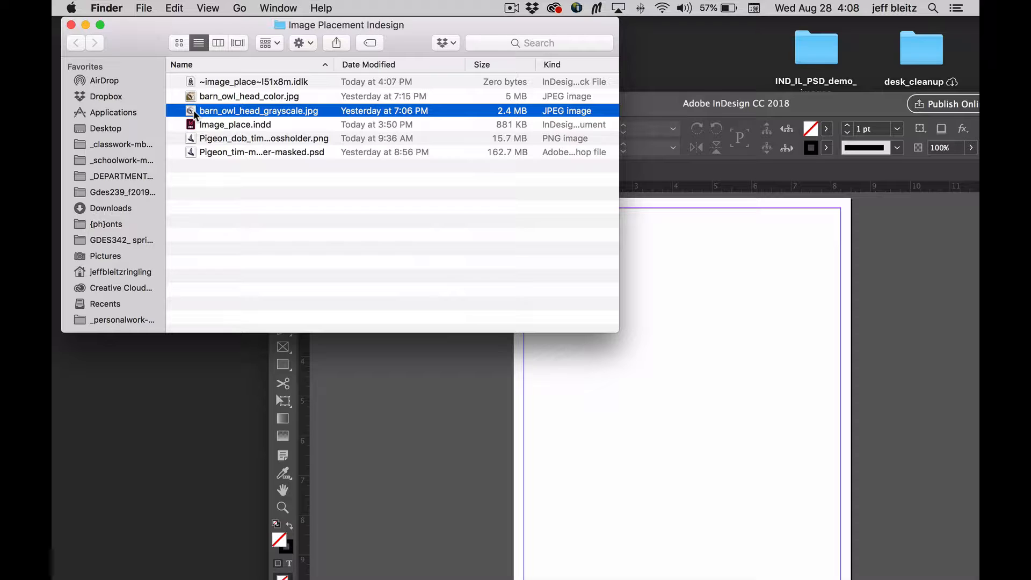
- Open barn_owl_head_grayscale.jpg in Adobe Photoshop CC 2018
left_click(194, 111, "super")
right_click(194, 115)
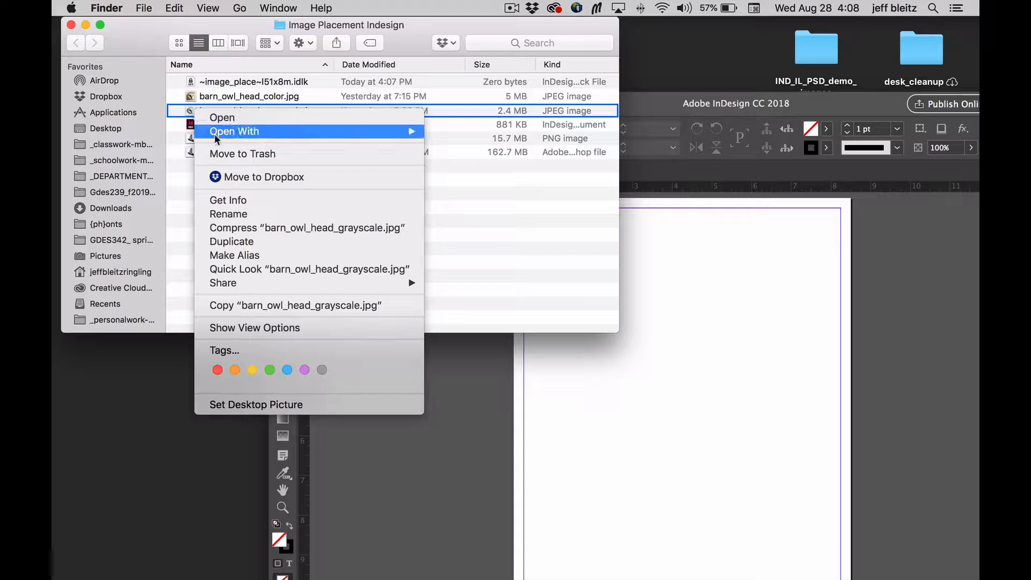
mouse_move(233, 133)
left_click(489, 171)
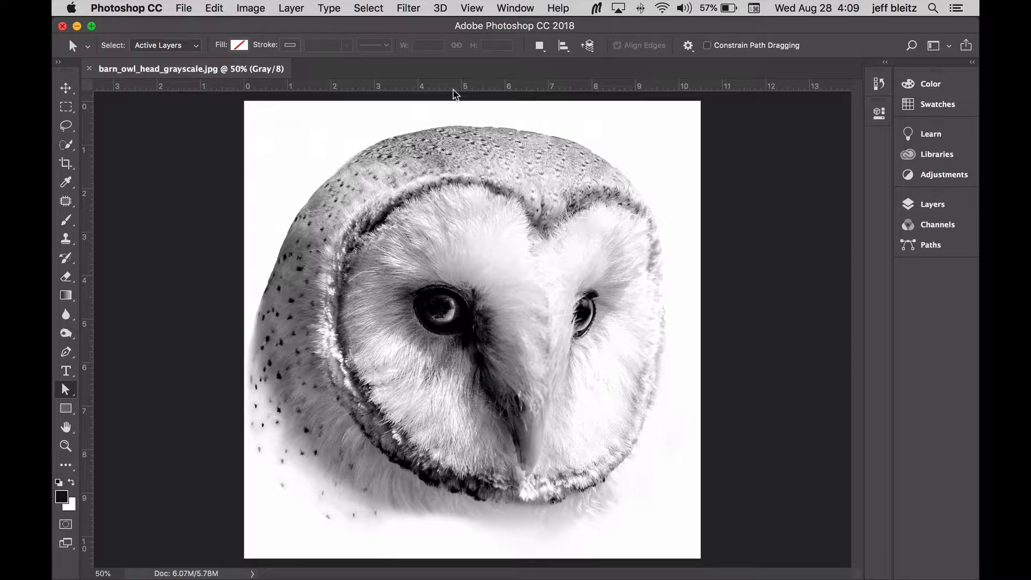
- Check the grayscale owl image's color mode and close it without changes
left_click(258, 8)
mouse_move(272, 29)
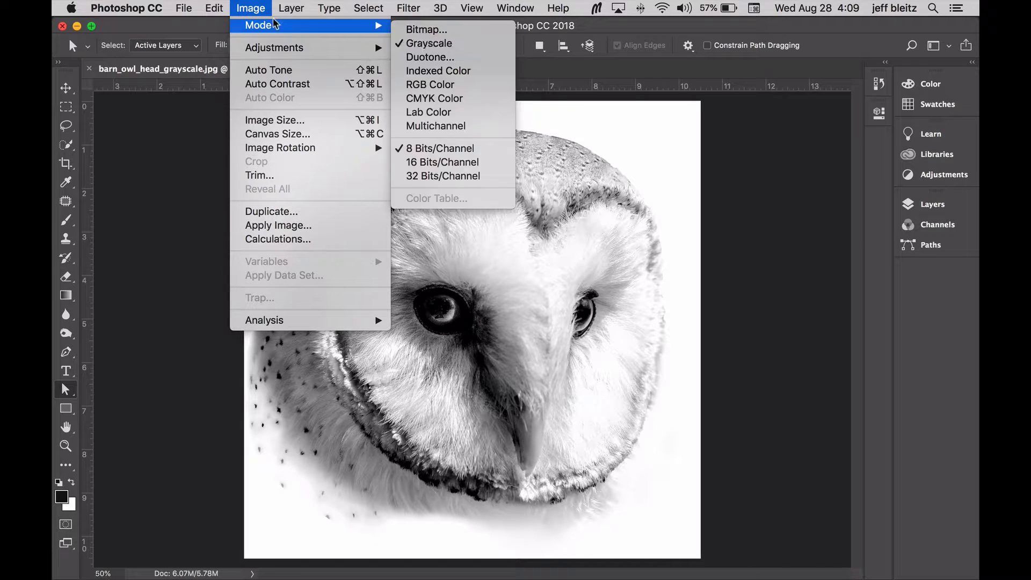
left_click(254, 6)
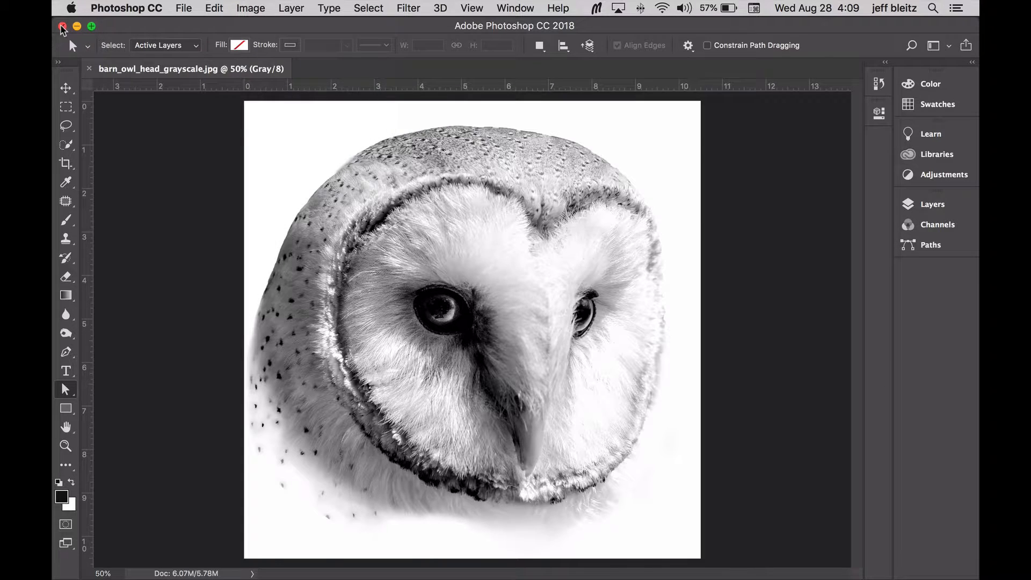
left_click(62, 27)
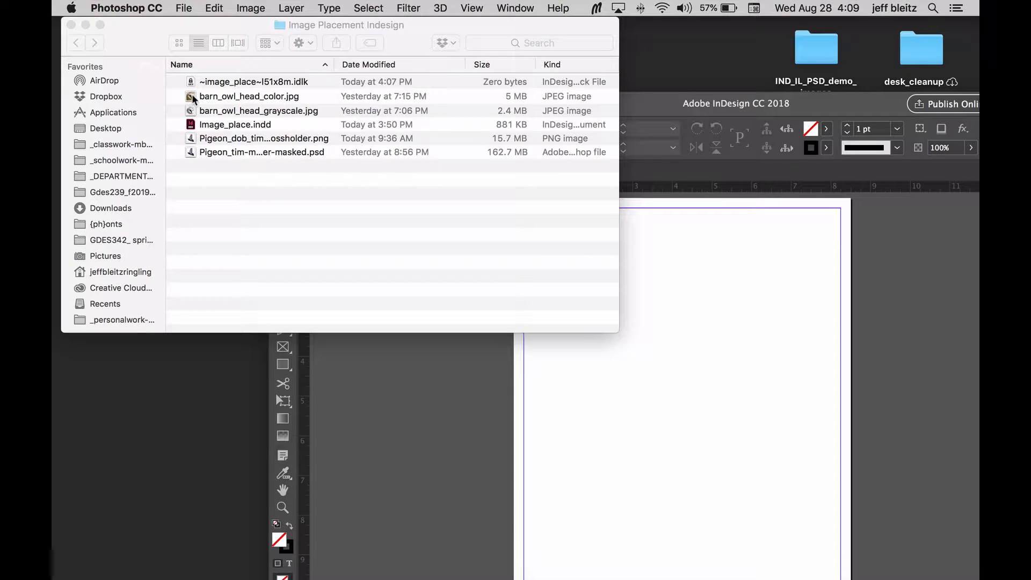
- Preview barn_owl_head_color.jpg and the pigeon PNG file in the Finder folder
left_click(192, 95)
left_click(191, 95)
key("space")
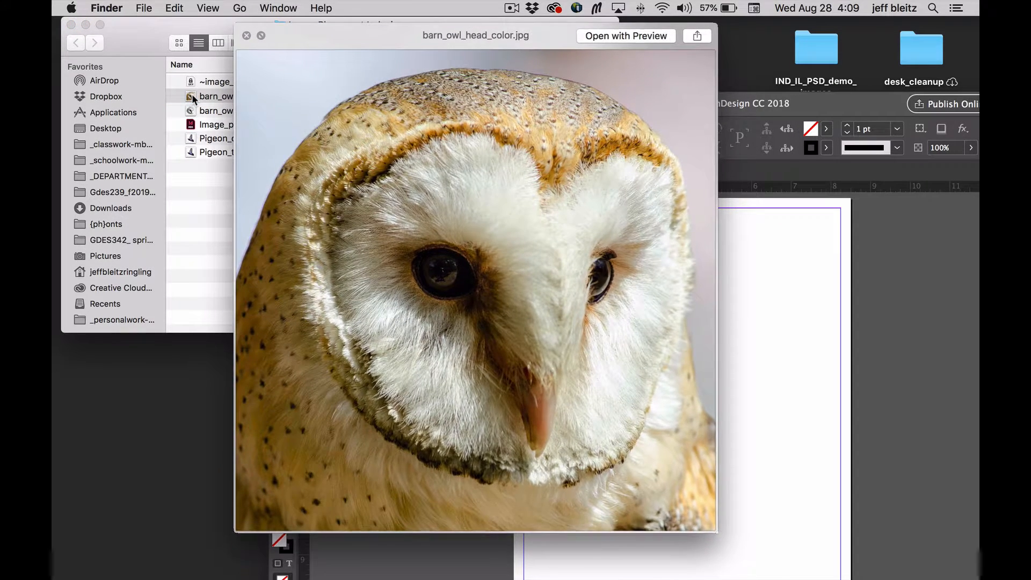
key("space")
left_click(193, 138)
key("space")
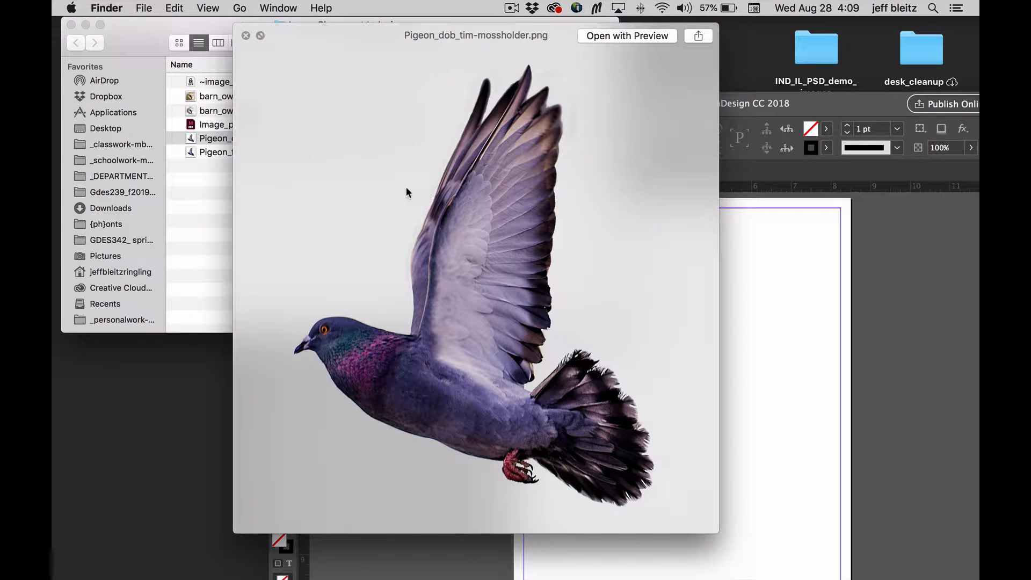
left_click(247, 36)
- Open the masked pigeon PSD file in Adobe Photoshop CC 2018
left_click(191, 152)
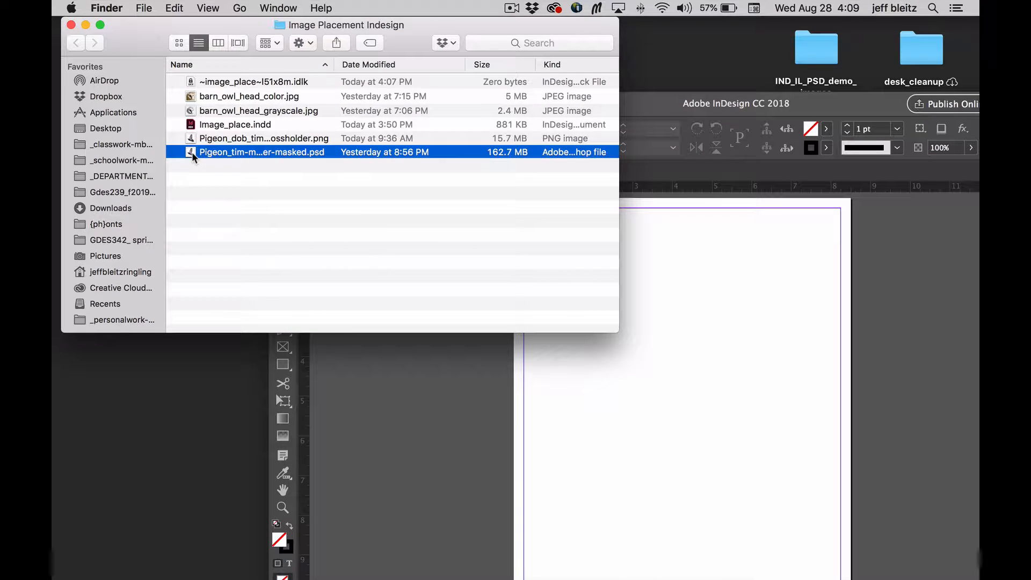
left_click(192, 153, "super")
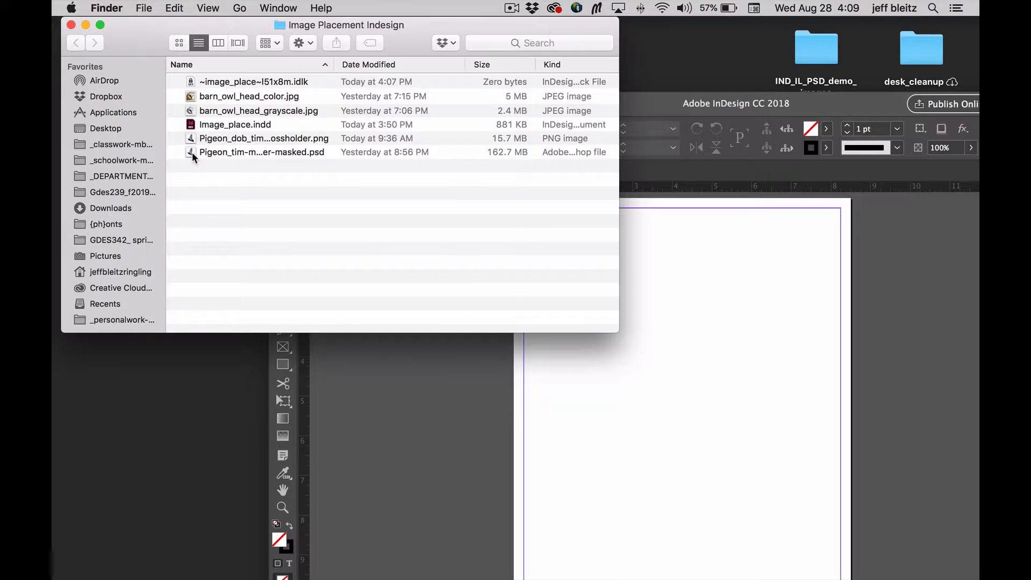
right_click(192, 153)
mouse_move(274, 174)
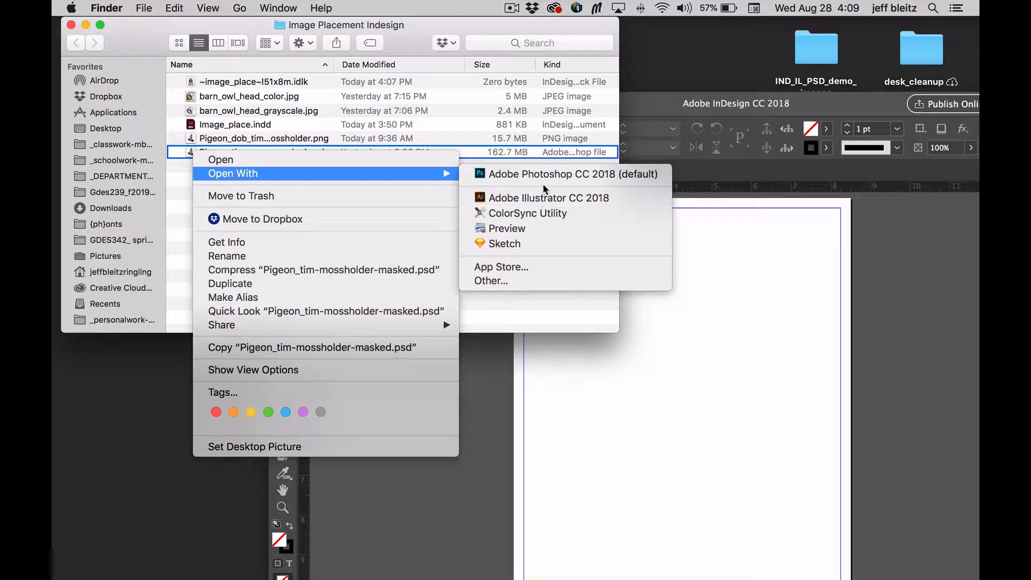
left_click(570, 174)
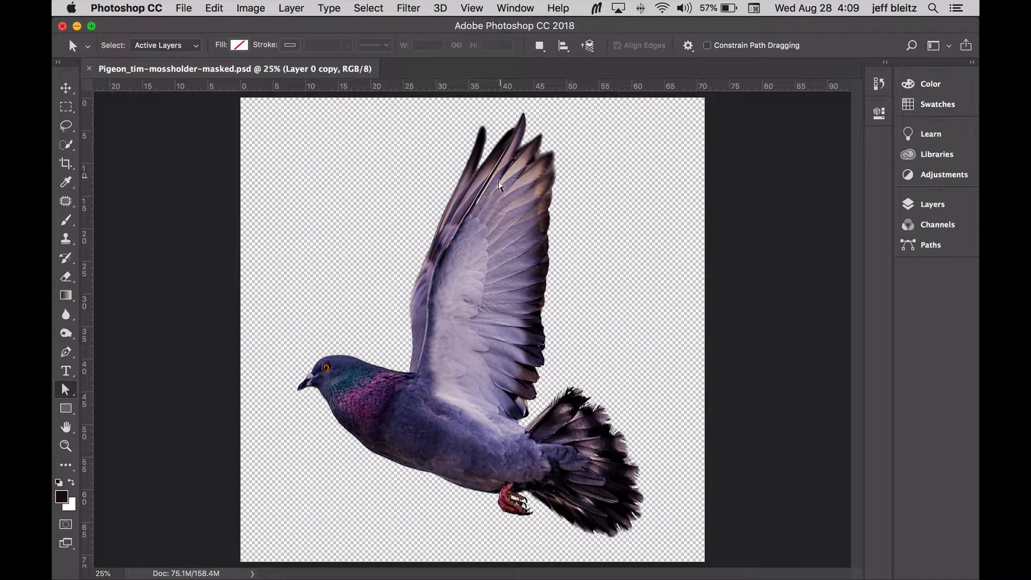
- Inspect the pigeon file's layers by toggling the visibility of Layer 0 copy, Color Fill 1 and Layer 0
left_click(932, 204)
left_click(732, 320)
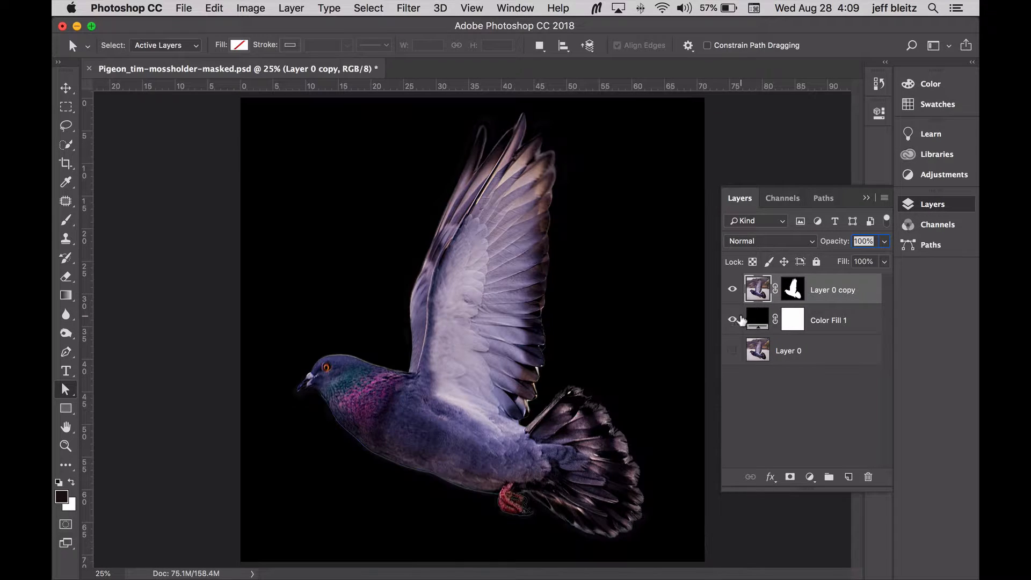
left_click(732, 289)
left_click(732, 321)
left_click(733, 349)
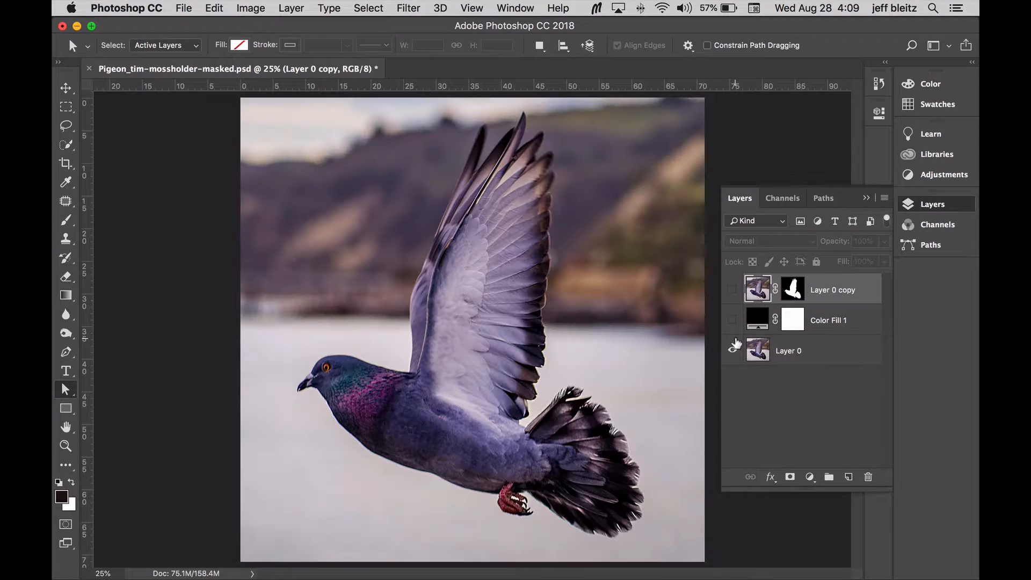
left_click(732, 321)
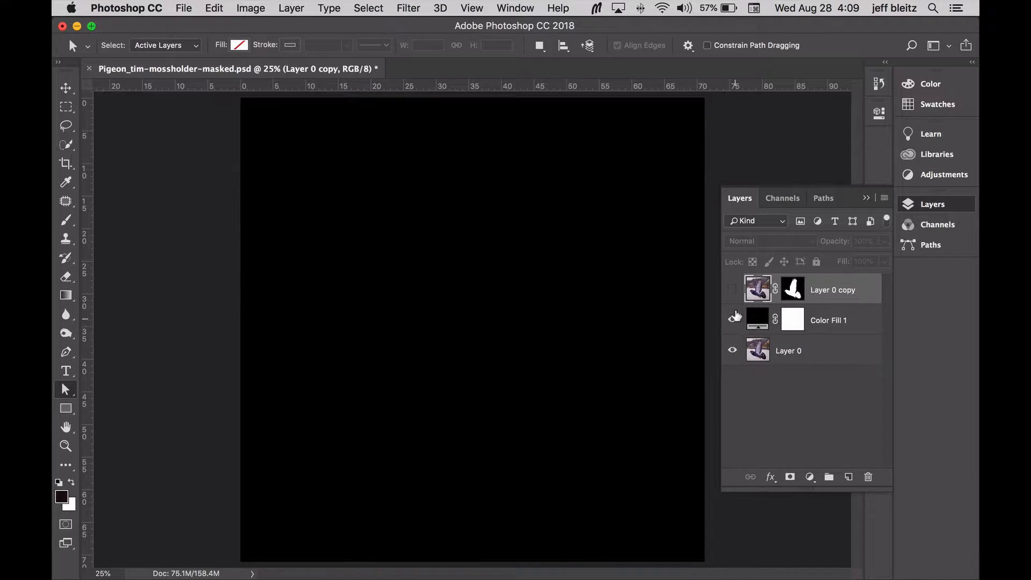
left_click(733, 290)
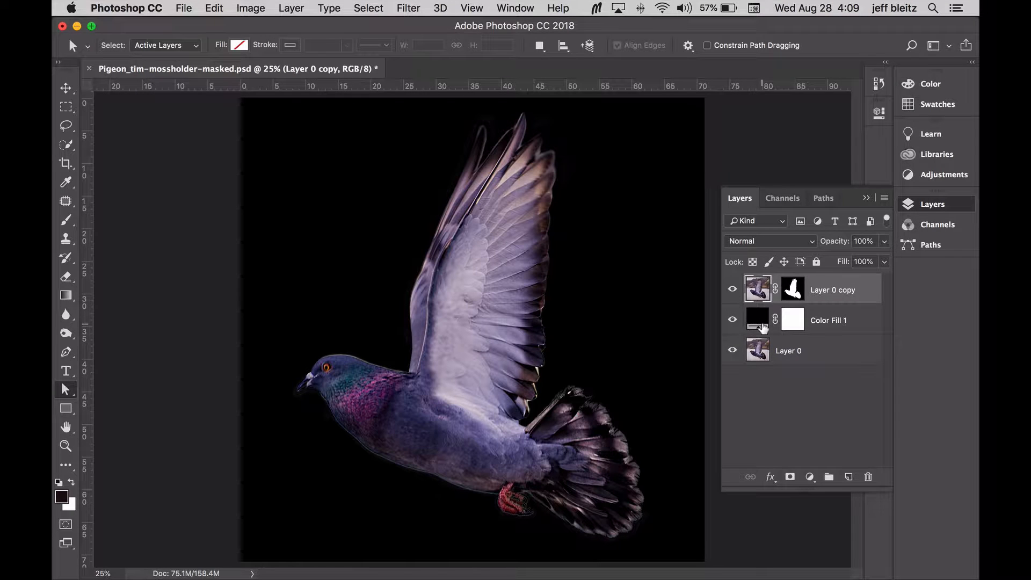
- Change the solid color of the Color Fill 1 layer to white (ffffff)
left_click(763, 326)
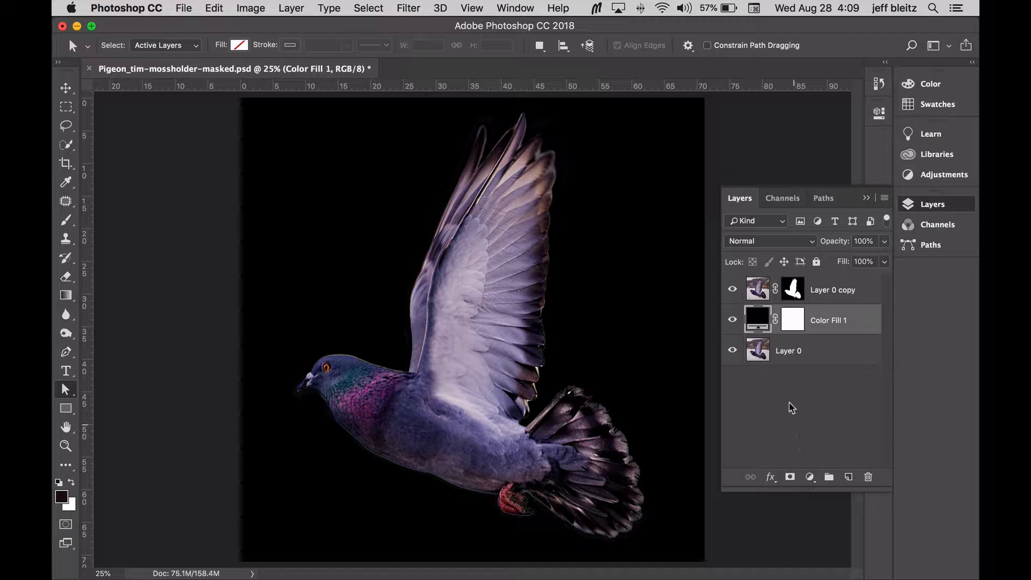
double_click(759, 321)
left_click_drag(639, 268, 596, 229)
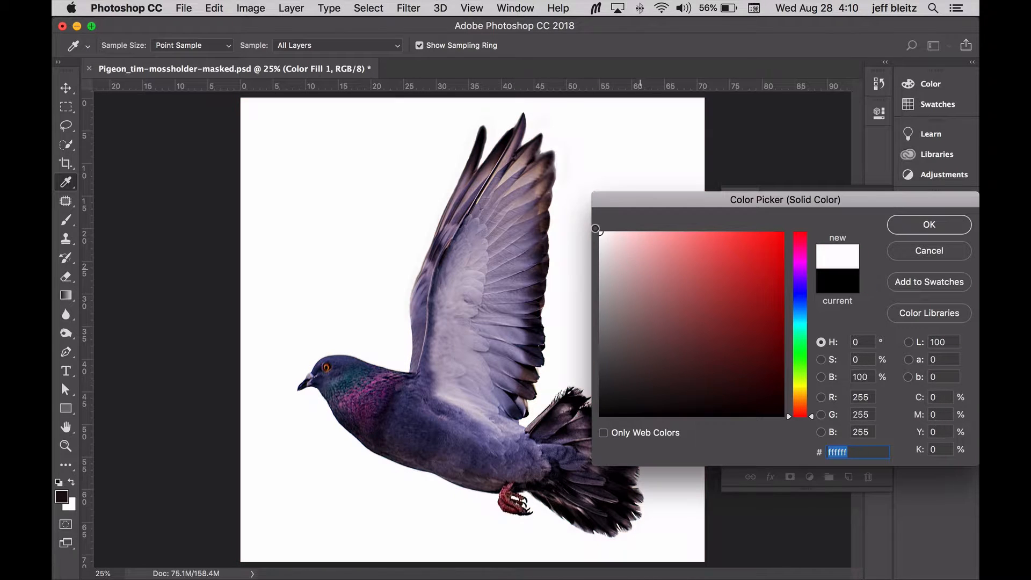
left_click(922, 227)
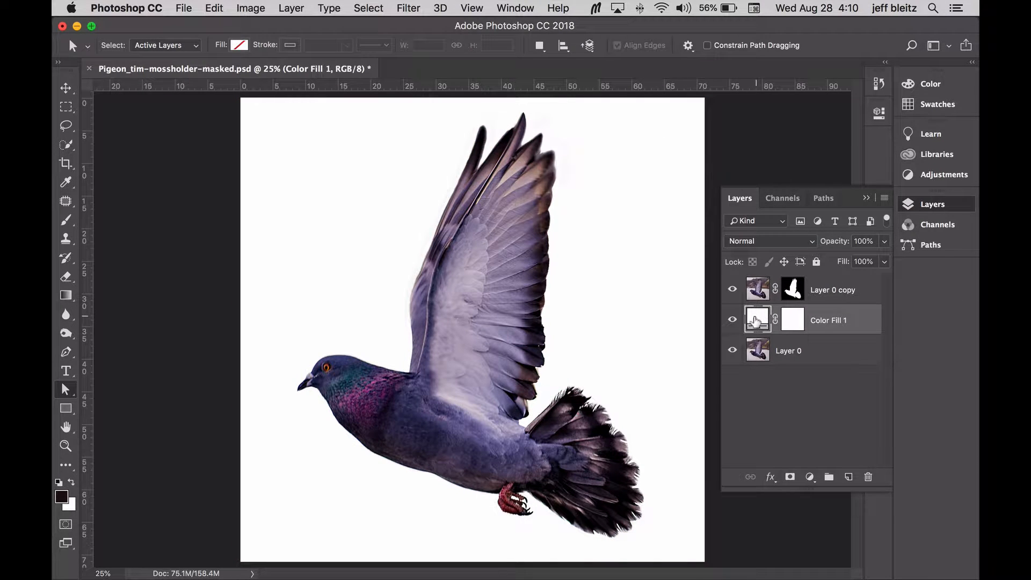
- Hide the Color Fill 1 and Layer 0 layers so only the masked pigeon shows, and save the PSD
left_click(732, 321)
left_click(733, 351)
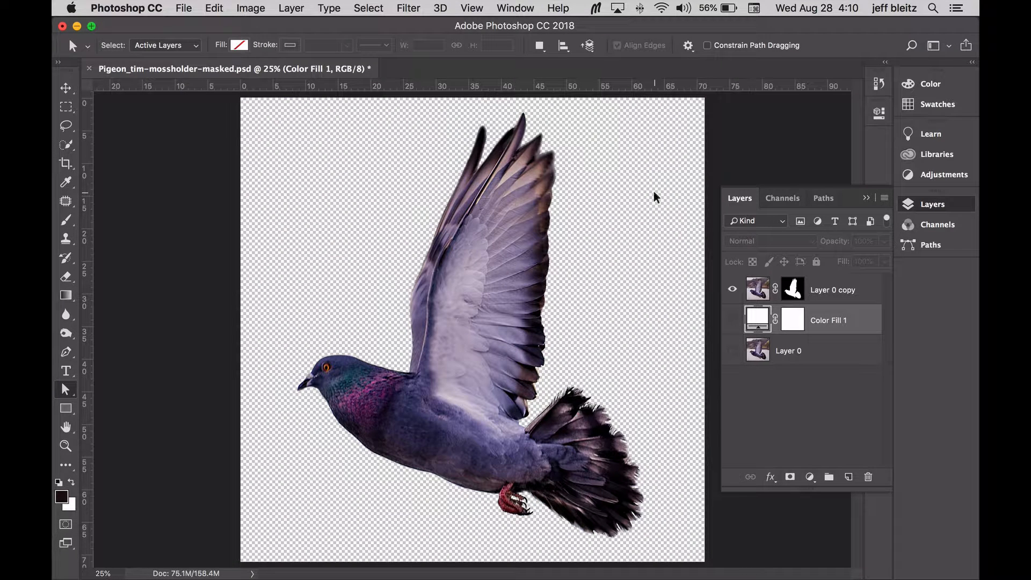
left_click(732, 320)
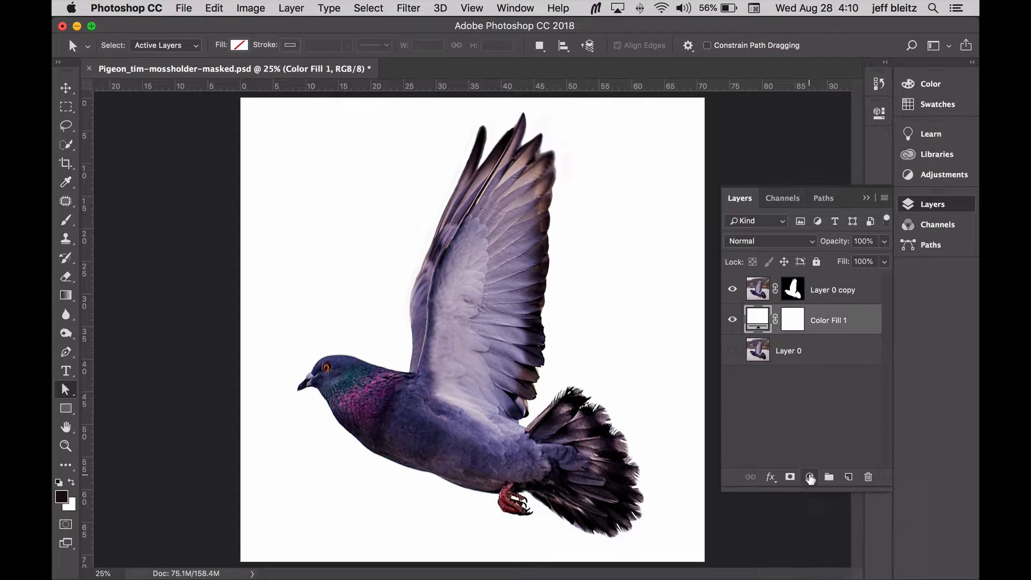
left_click(811, 477)
left_click(732, 325)
left_click(733, 328)
key("super+s")
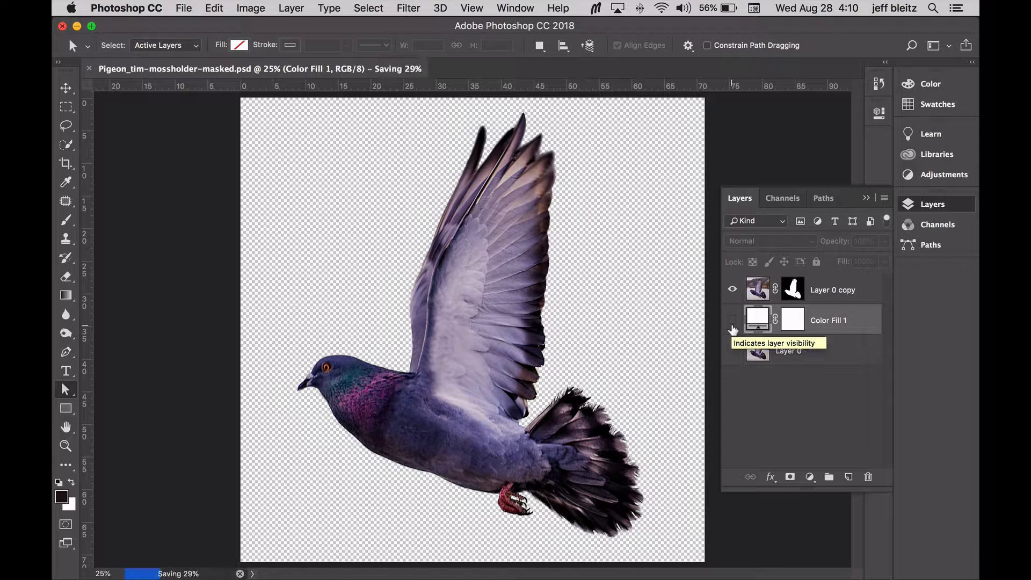
- Close the pigeon document and the Photoshop window, and return to the image folder in Finder
key("super+w")
left_click(646, 237)
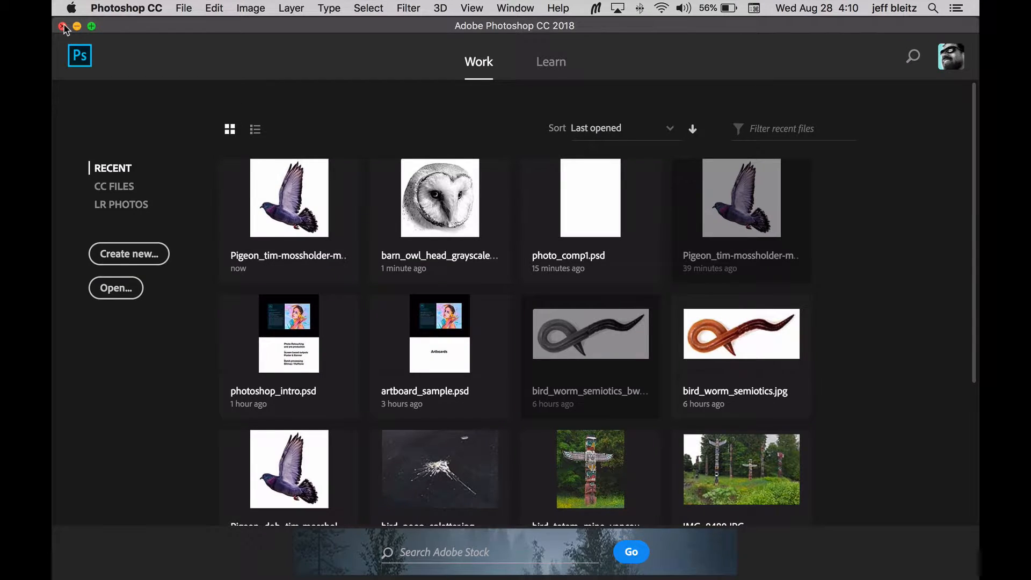
left_click(63, 26)
left_click(308, 213)
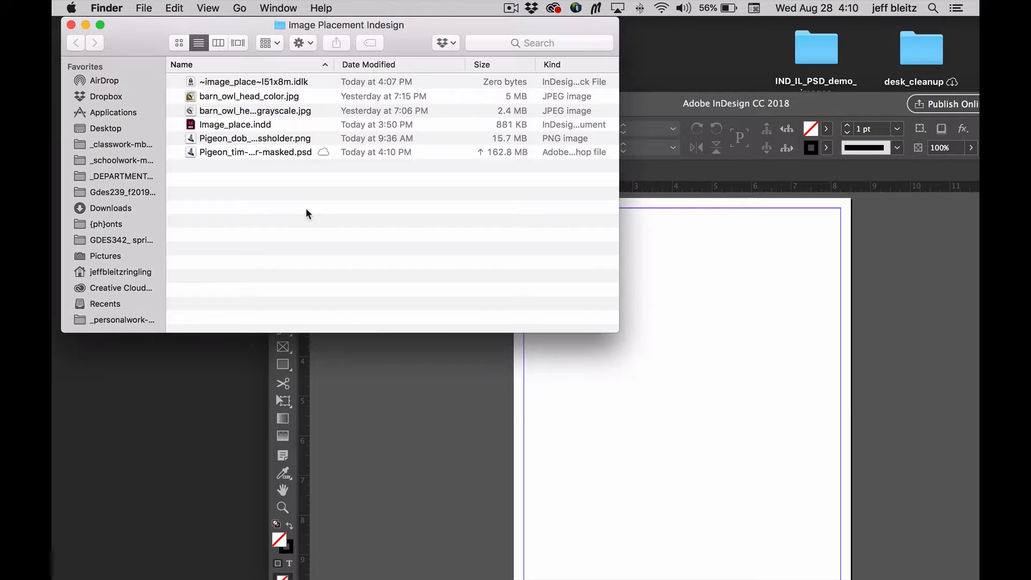
- Preview the pigeon PNG and the masked pigeon PSD, and compare their file sizes in the folder
left_click(189, 140)
key("space")
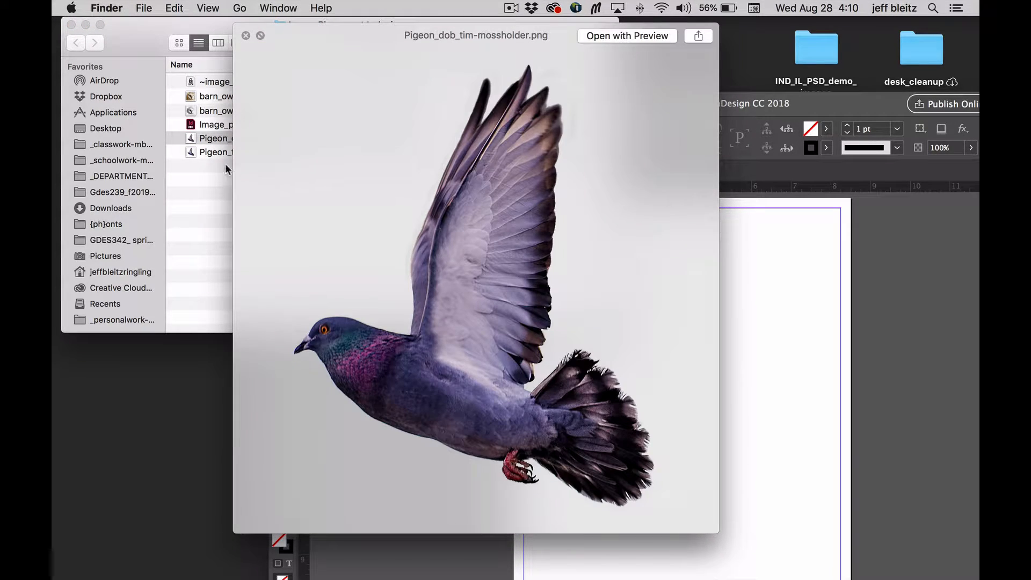
left_click(193, 152)
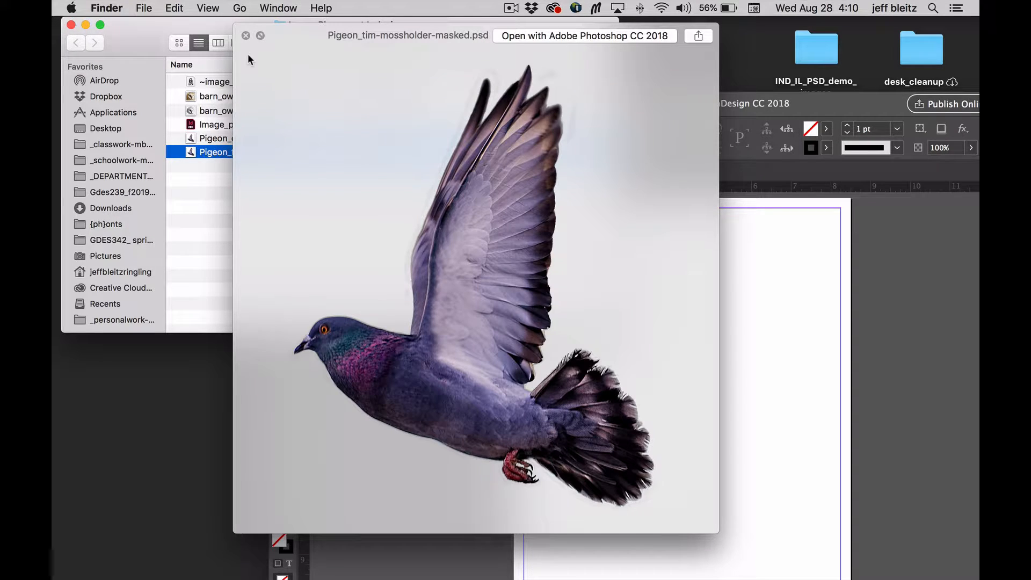
left_click(246, 36)
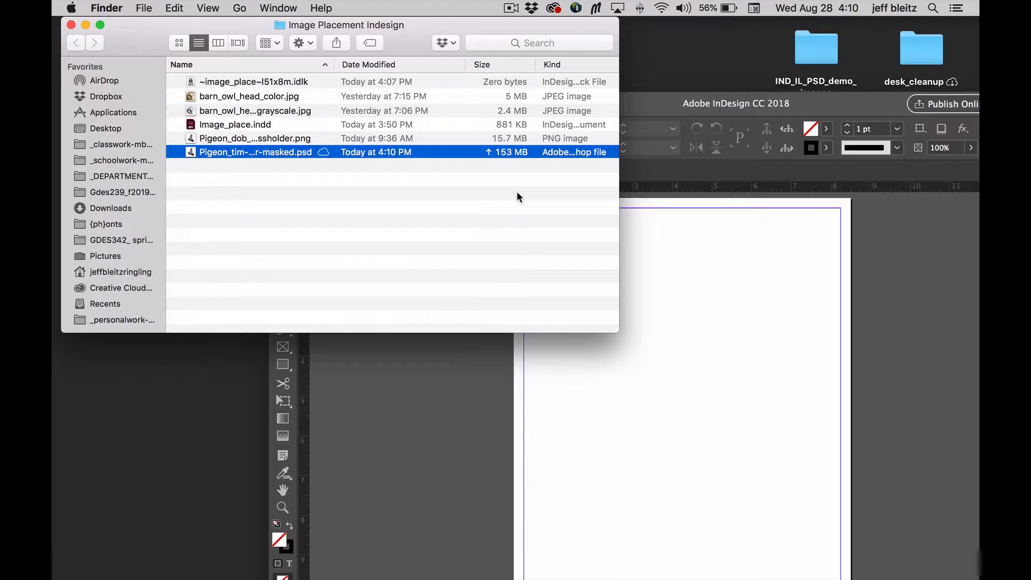
left_click(509, 141)
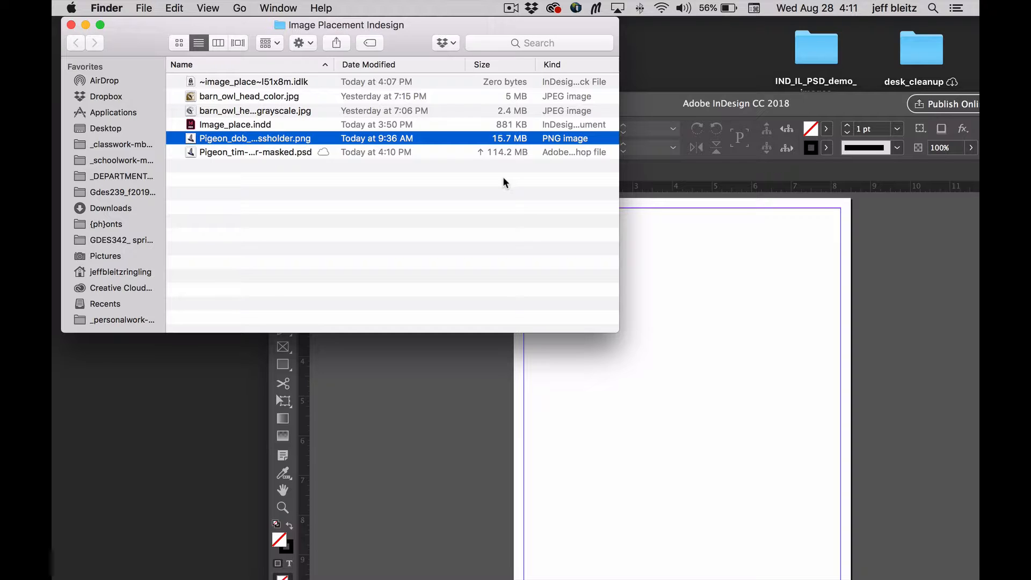
- Shift the InDesign window slightly up and to the left, and bring the Finder image folder back in front
left_click(639, 116)
left_click_drag(639, 116, 627, 89)
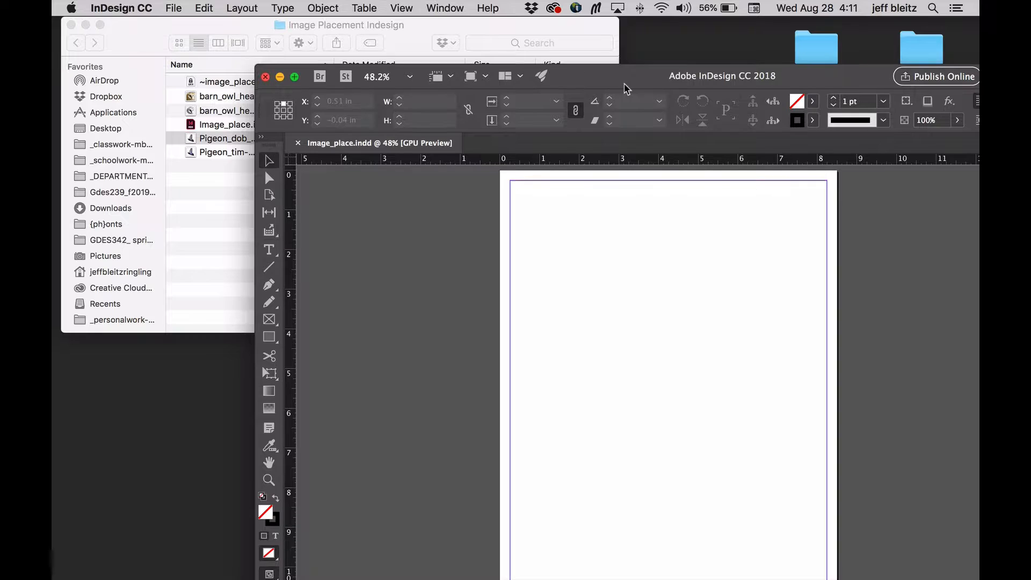
left_click(431, 35)
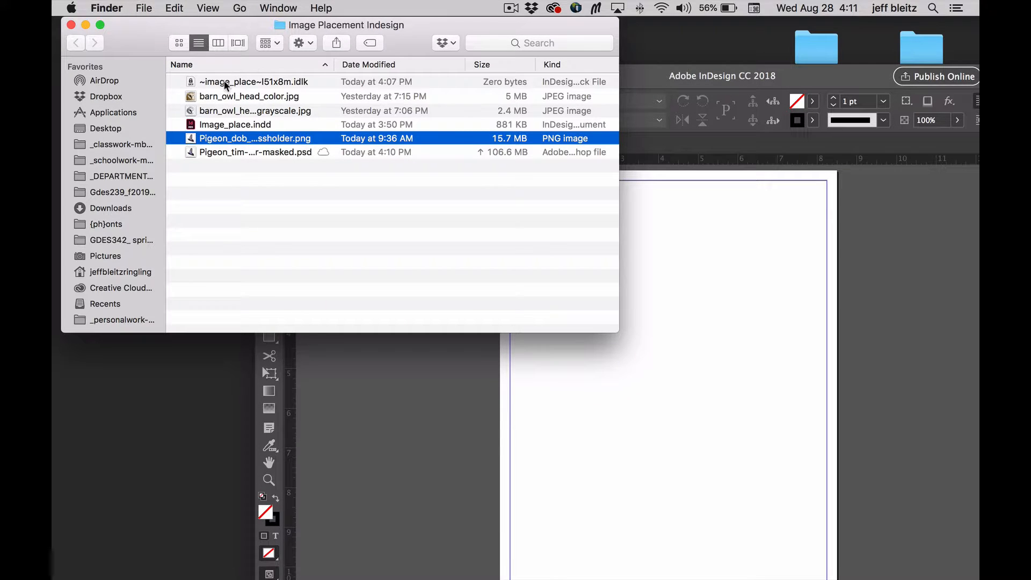
- Place barn_owl_head_color.jpg from the Finder folder onto the blank InDesign page, and undo the placement
double_click(189, 100)
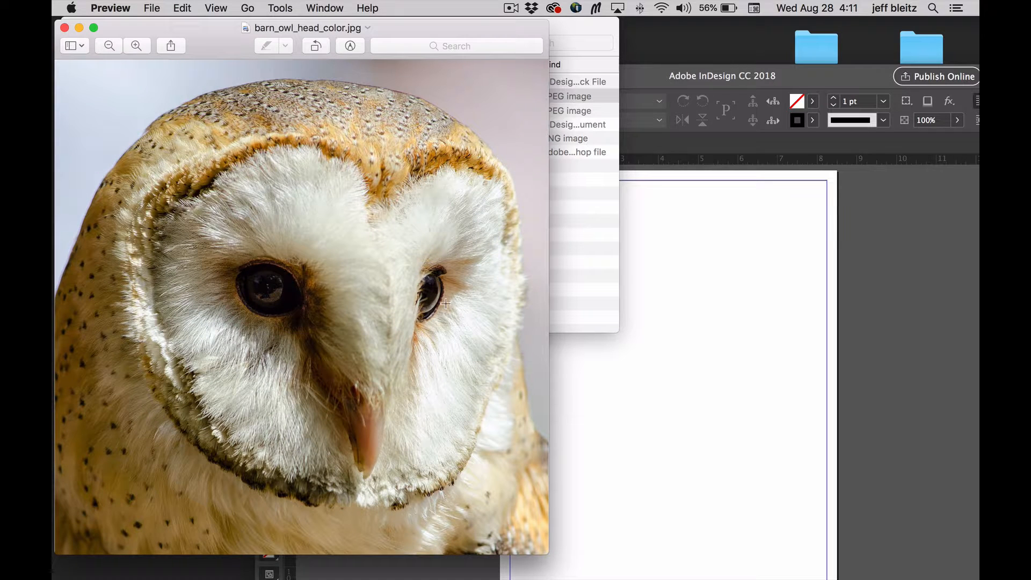
left_click(63, 27)
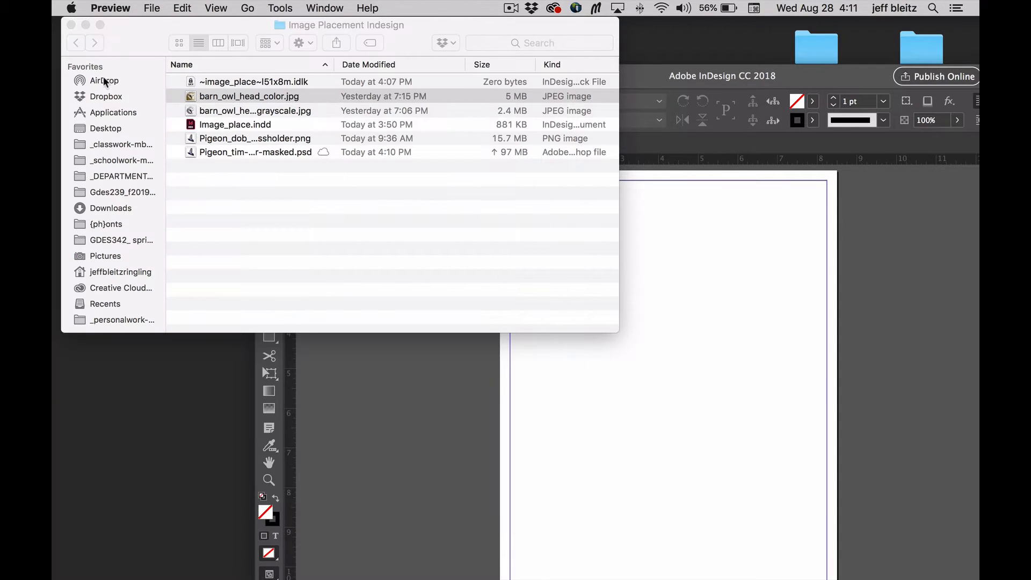
left_click_drag(190, 100, 668, 399)
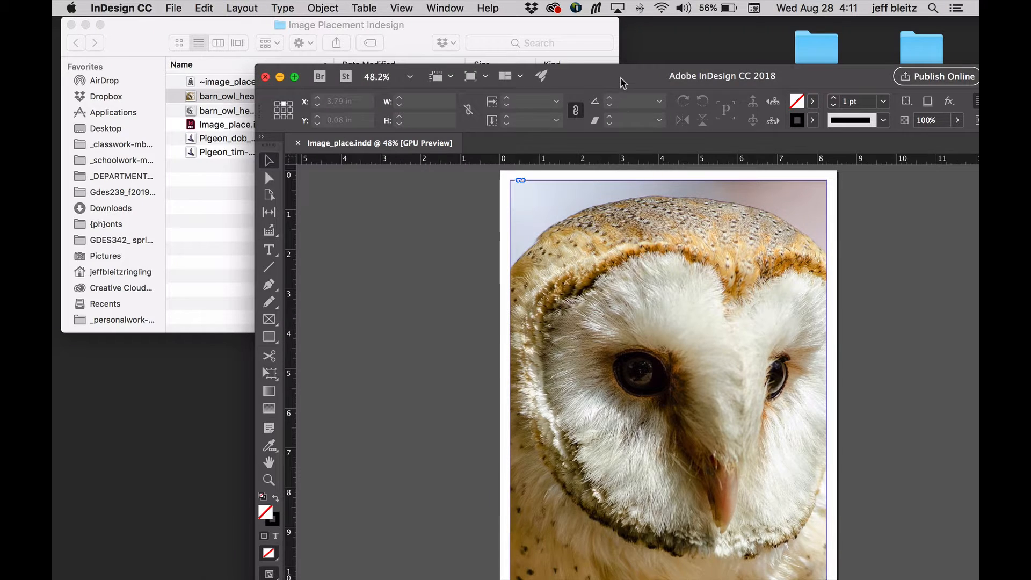
double_click(623, 75)
key("super+z")
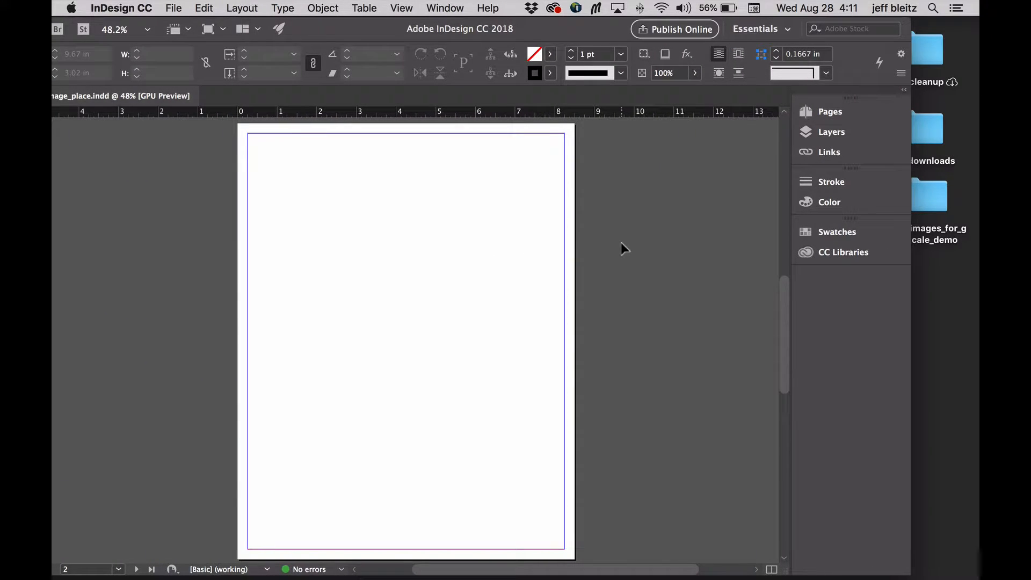
- Place barn_owl_head_color.jpg from the Finder folder at full size, starting on the pasteboard beside the page, and move the InDesign window back over Finder
double_click(355, 37)
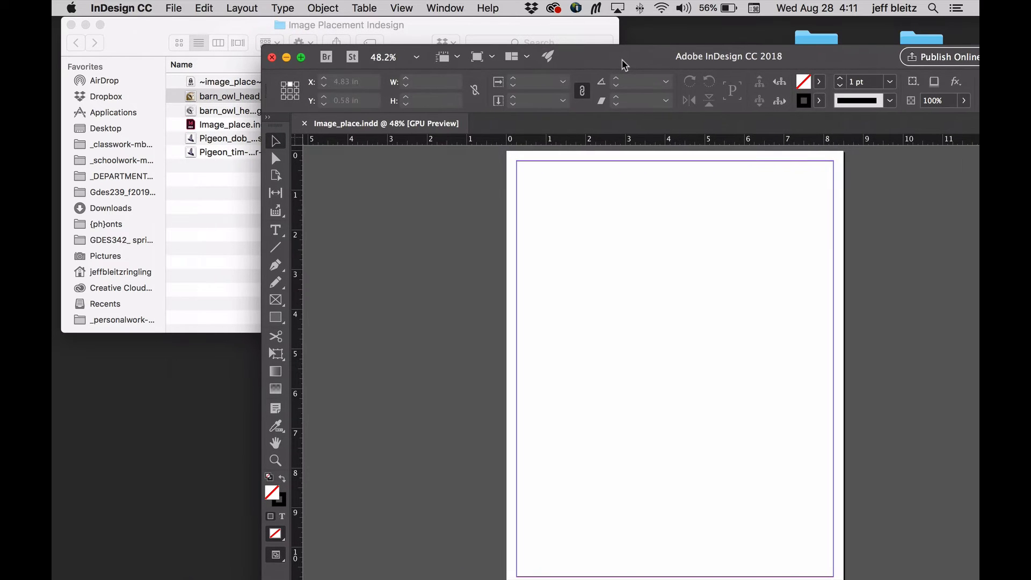
left_click_drag(192, 100, 367, 258)
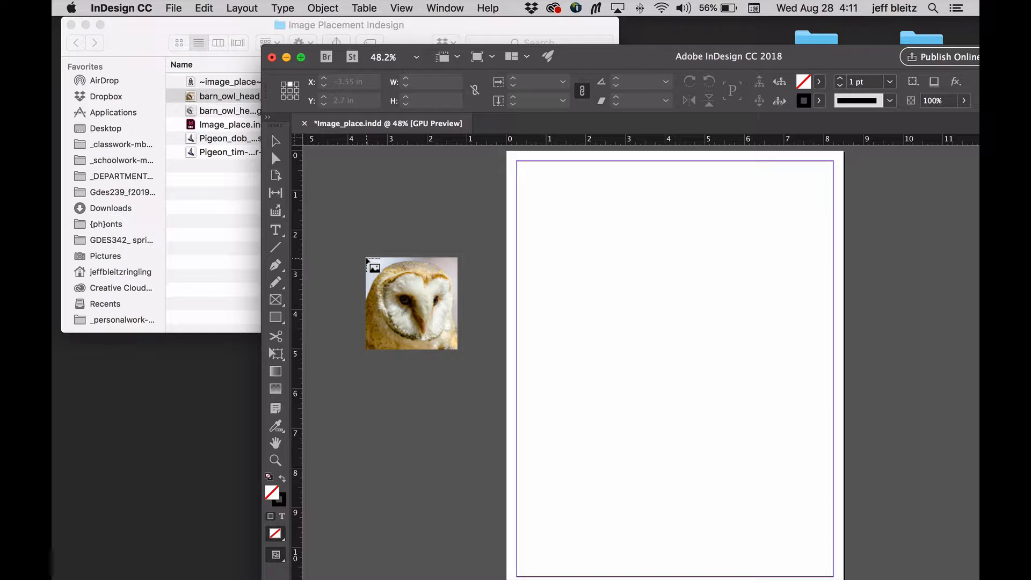
left_click(367, 257)
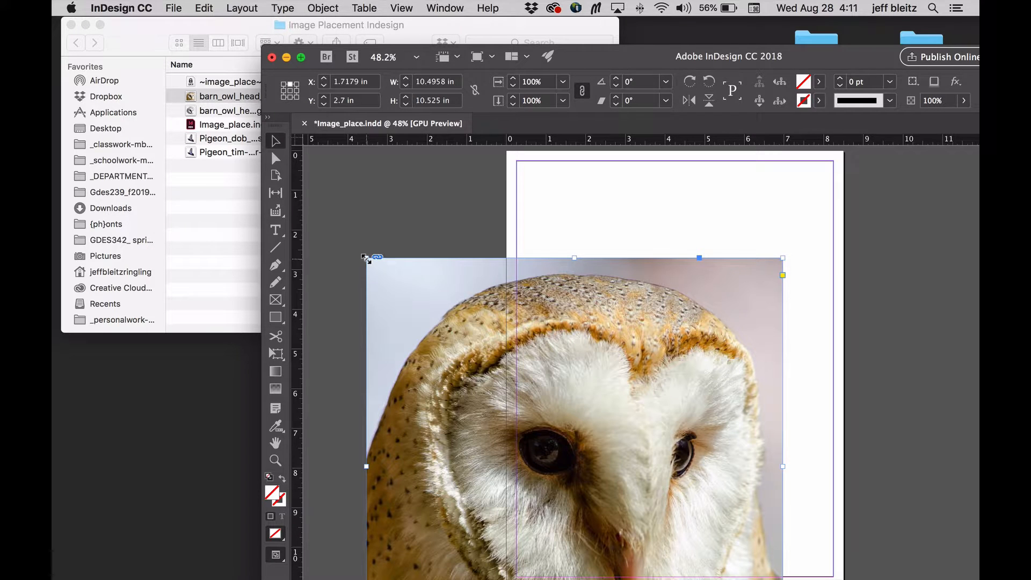
double_click(632, 54)
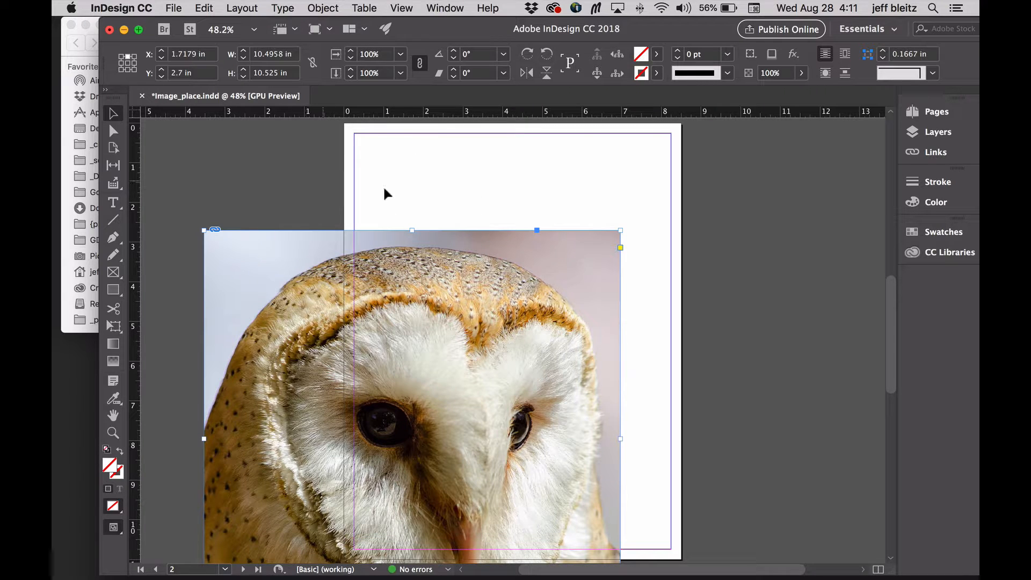
- Reposition the placed owl image over the page, with its top edge on the top margin
left_click(255, 181)
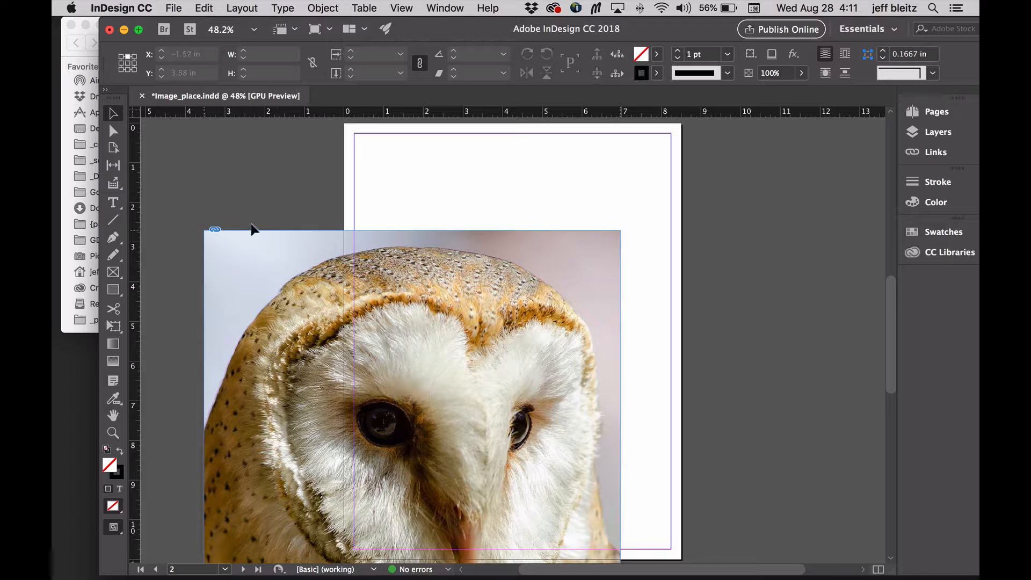
key("super+z")
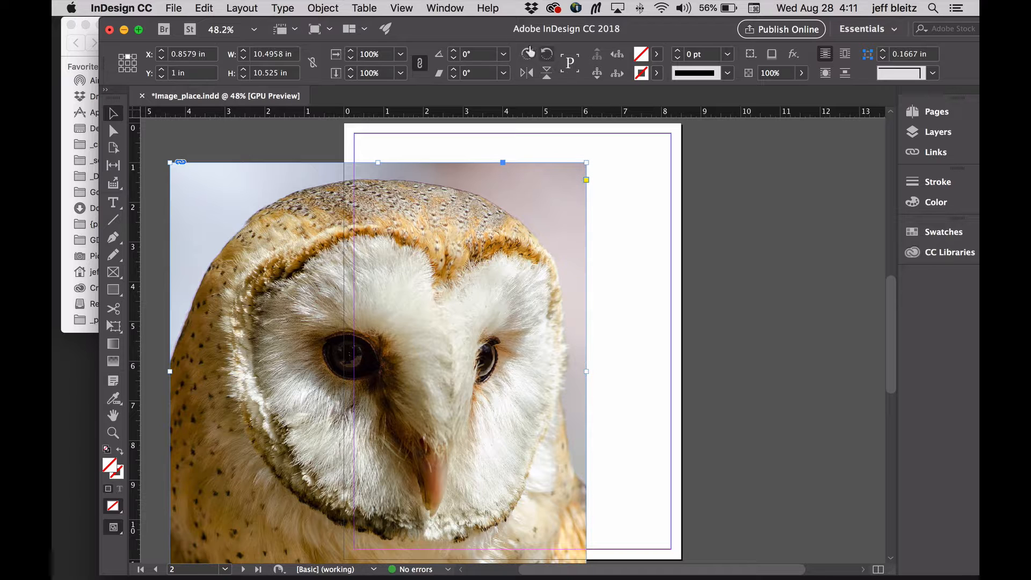
left_click_drag(473, 21, 428, 18)
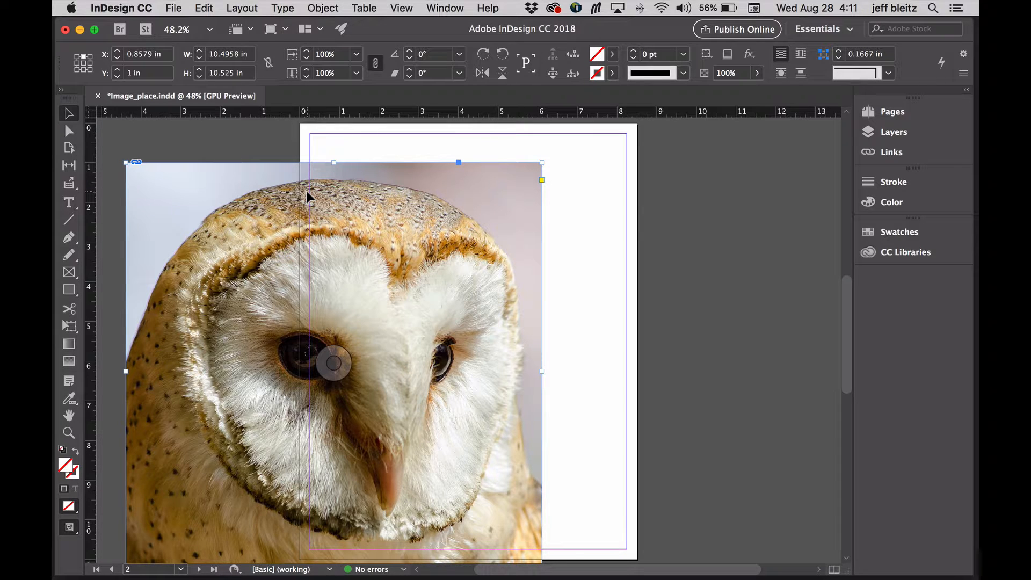
left_click_drag(281, 203, 407, 192)
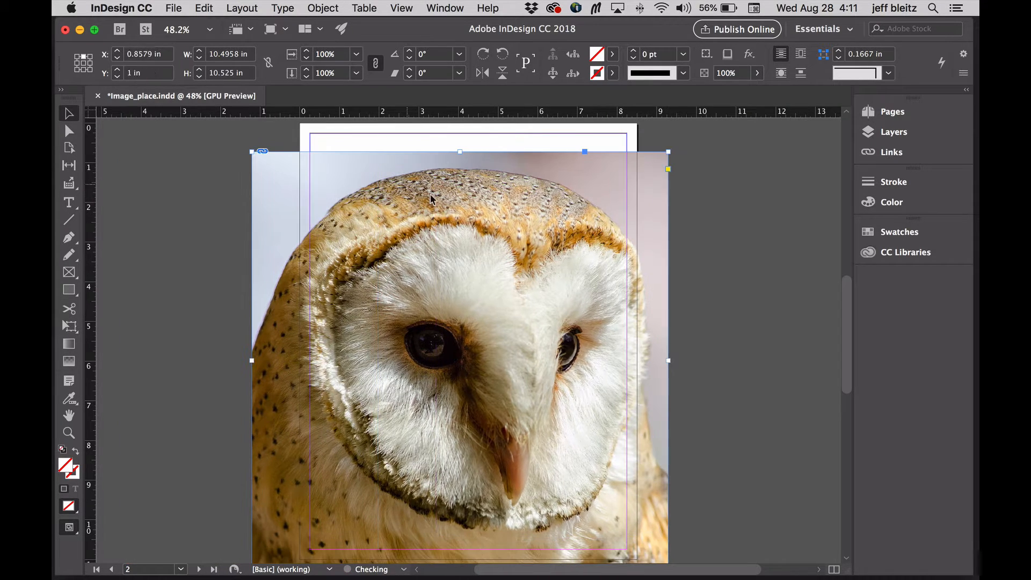
mouse_move(531, 217)
left_mouse_down()
mouse_move(413, 197)
mouse_move(515, 225)
left_mouse_up()
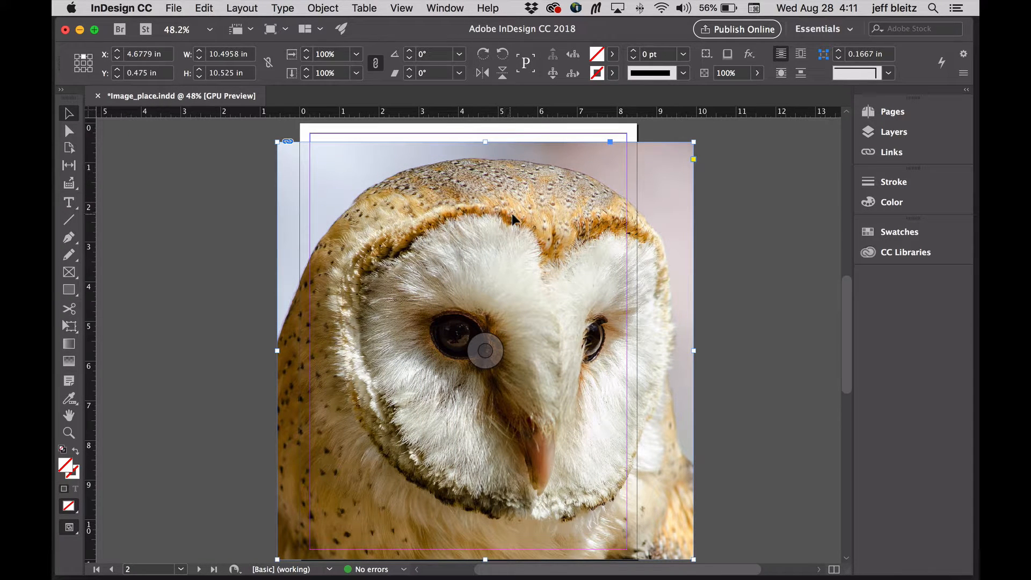
left_click_drag(513, 222, 474, 214)
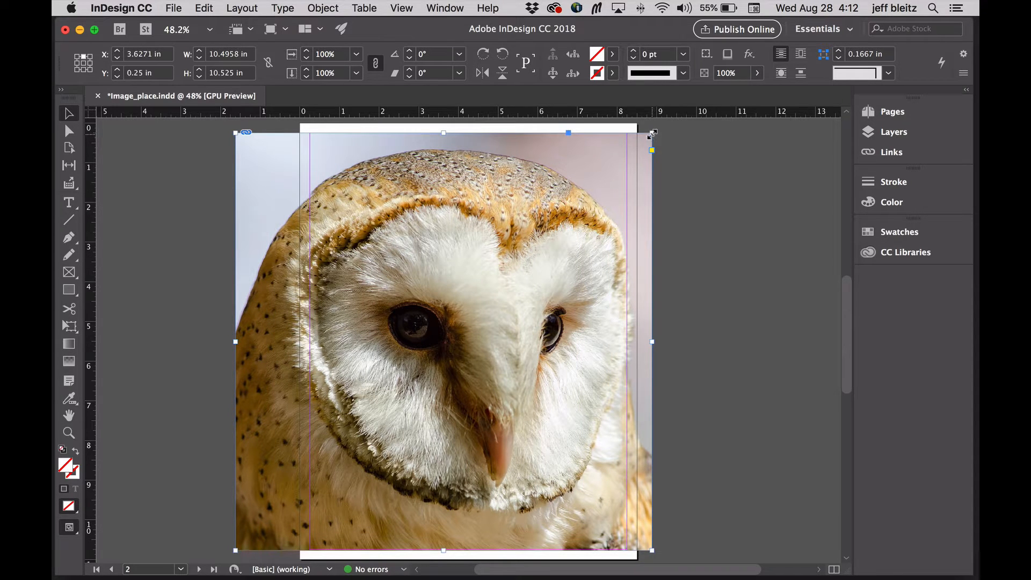
- Scale the owl image and frame to about 8.55 by 8.58 in, and shift the picture down and left inside the frame
left_click_drag(652, 133, 665, 156)
key("super+z")
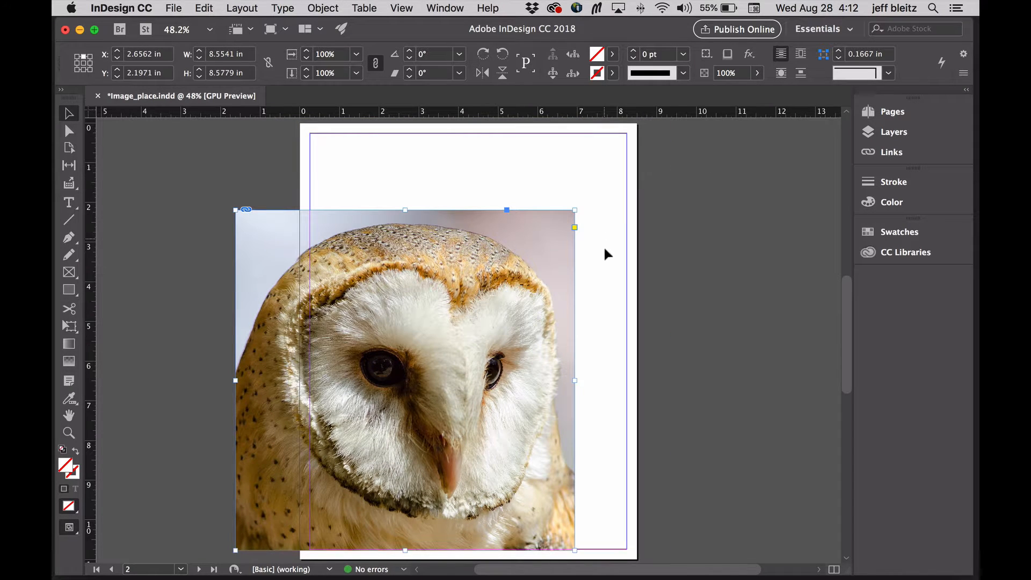
mouse_move(450, 378)
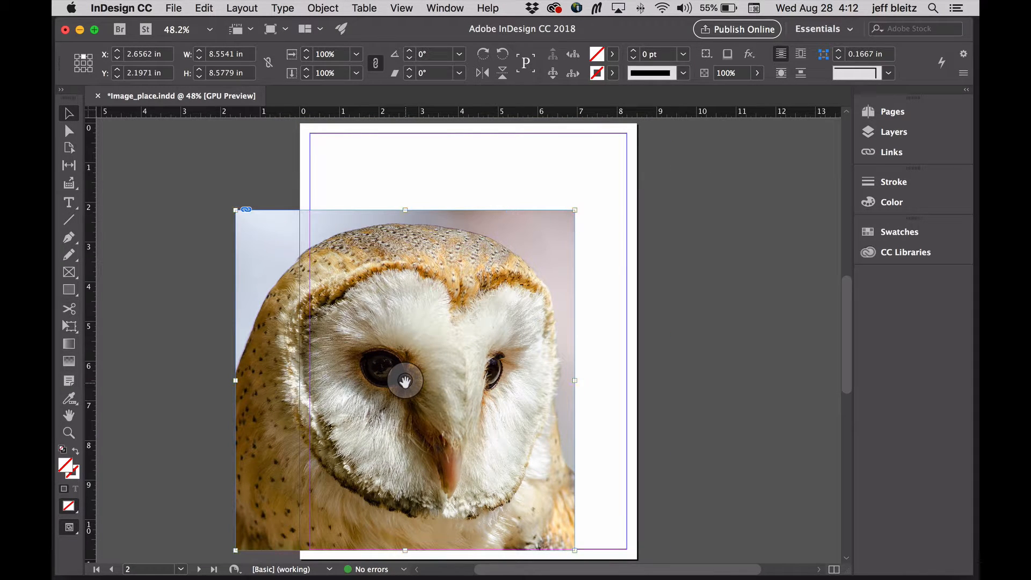
left_click_drag(405, 382, 361, 350)
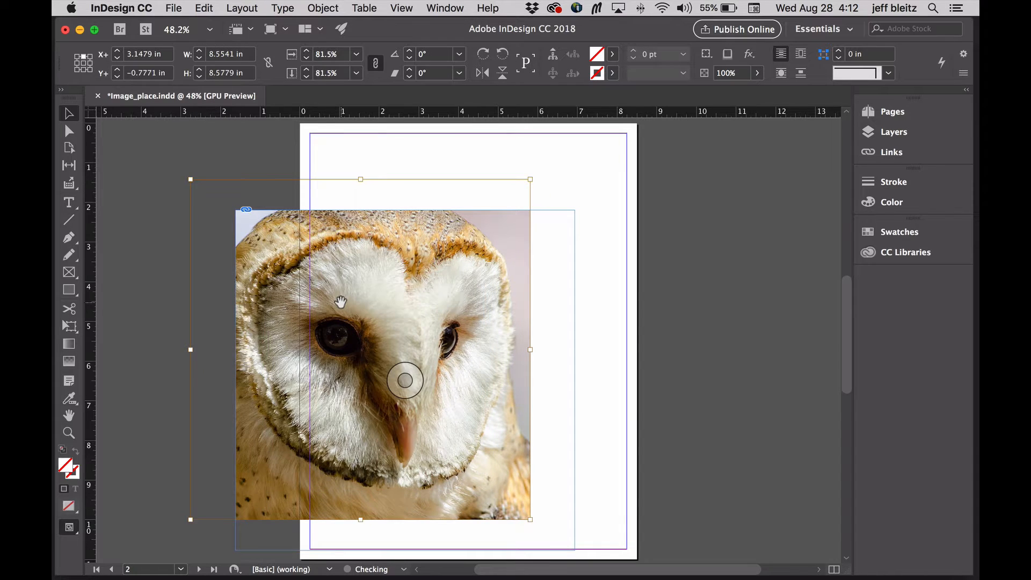
left_click_drag(342, 302, 361, 371)
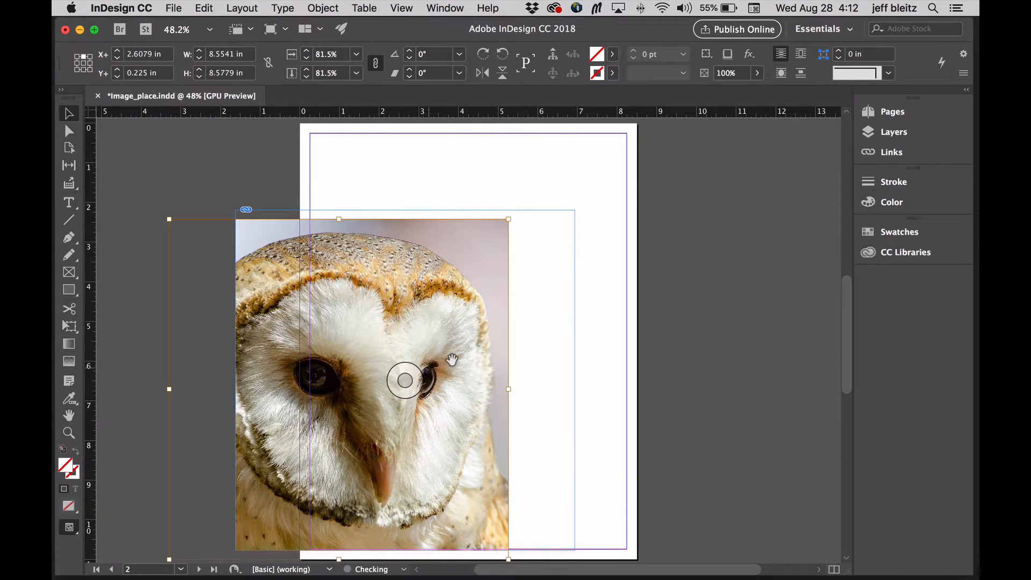
- Select the owl's frame and crop it from its upper-right corner to about 5.39 by 6.4 in
scroll(462, 355, "down", 1)
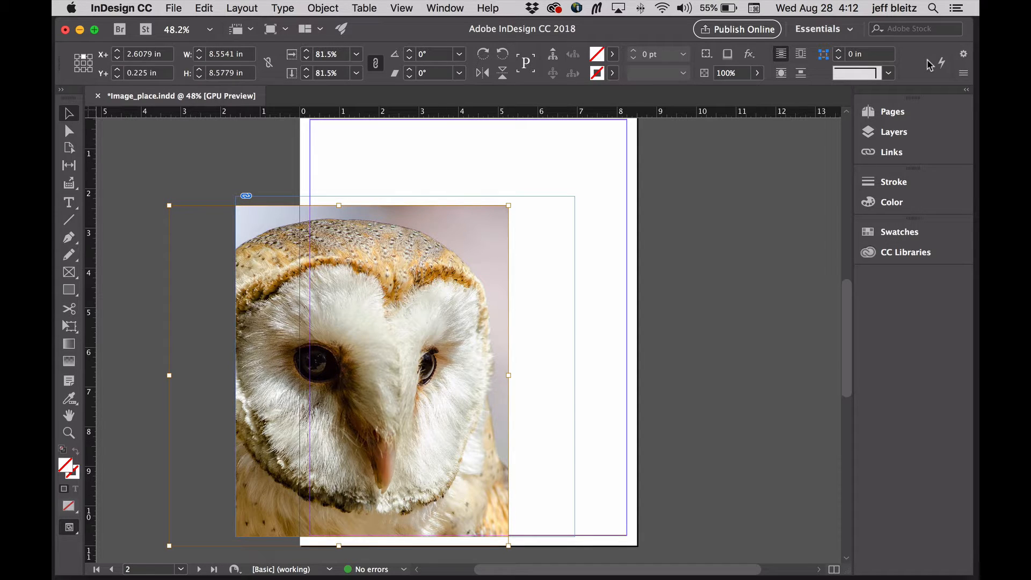
left_click(740, 203)
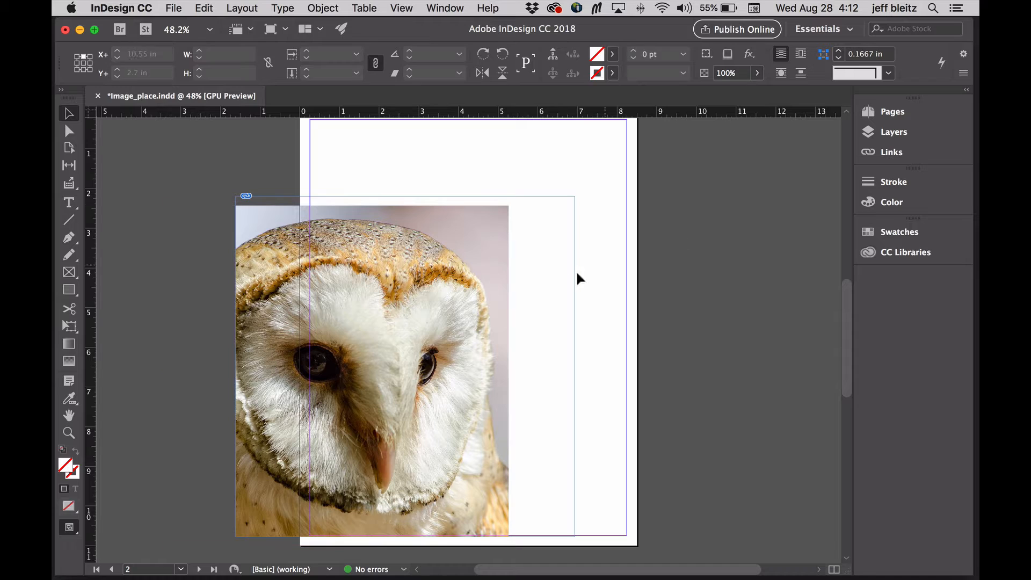
left_click(482, 277)
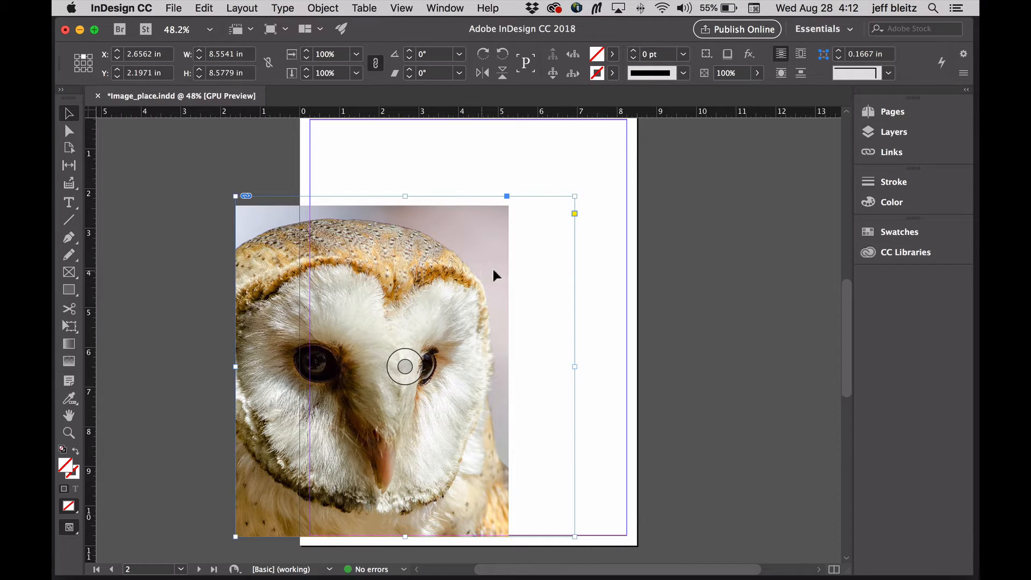
left_click_drag(576, 196, 450, 283)
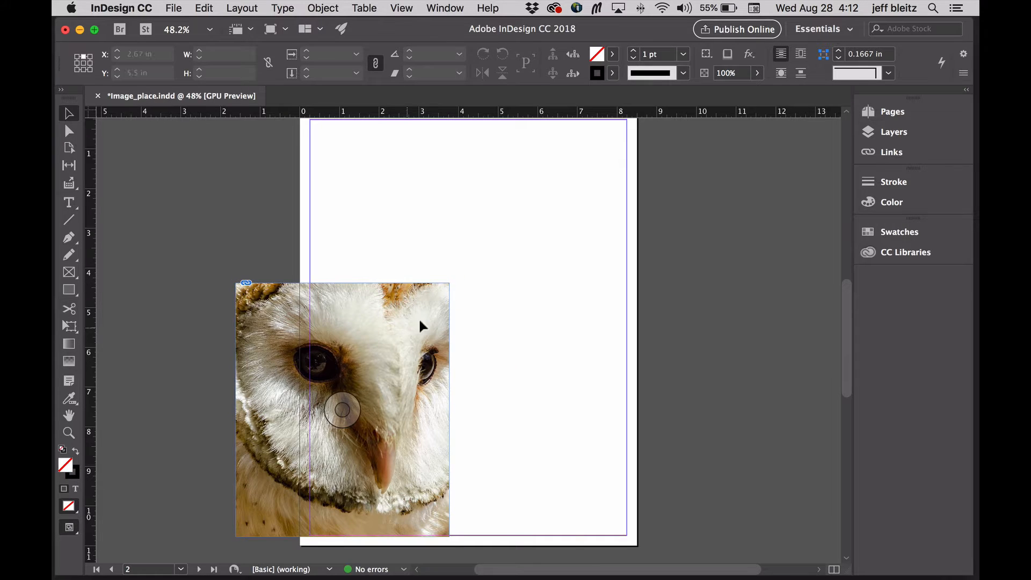
- Move the cropped owl frame onto the middle of the page and crop it further to about 3.92 by 5.06 in
left_click_drag(408, 329, 528, 243)
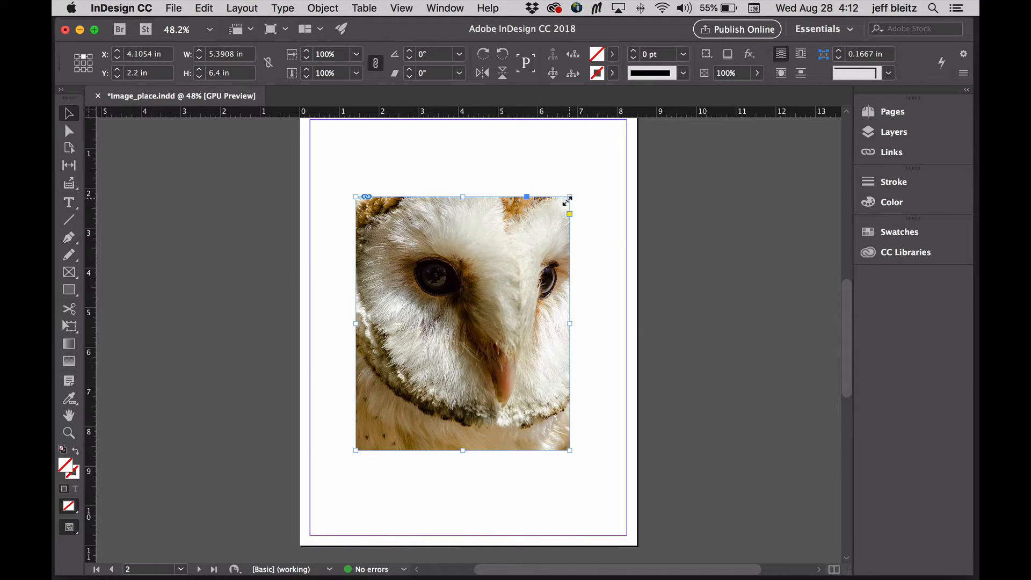
left_click_drag(570, 197, 512, 249)
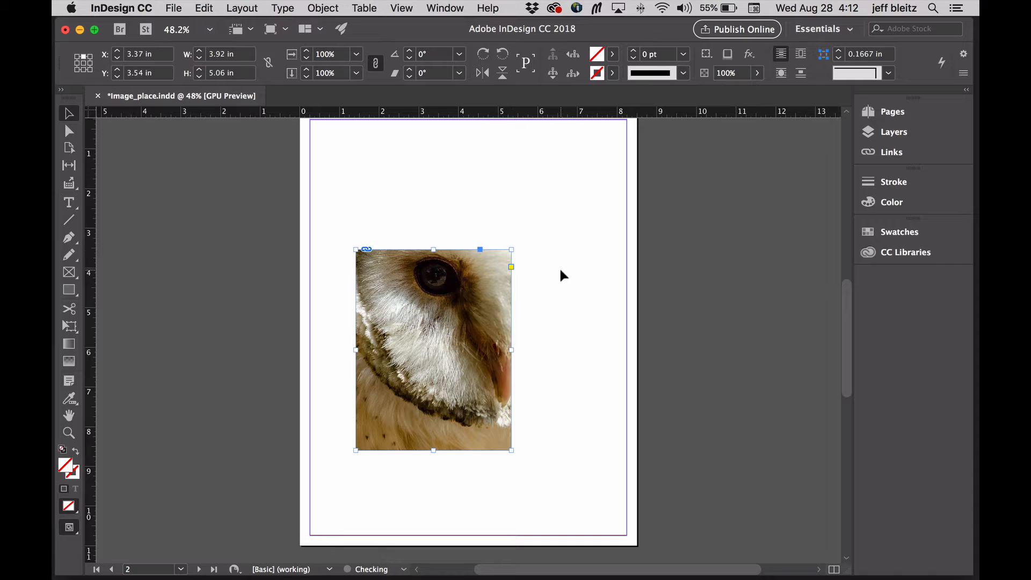
left_click(559, 267)
- Apply Fill Frame Proportionally to the cropped owl frame
left_click(469, 310)
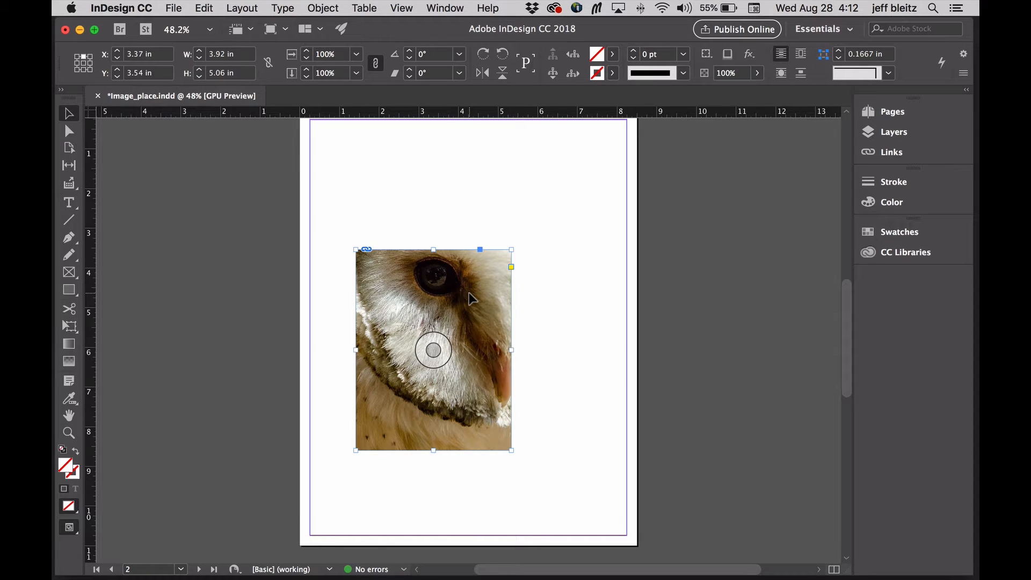
right_click(469, 292)
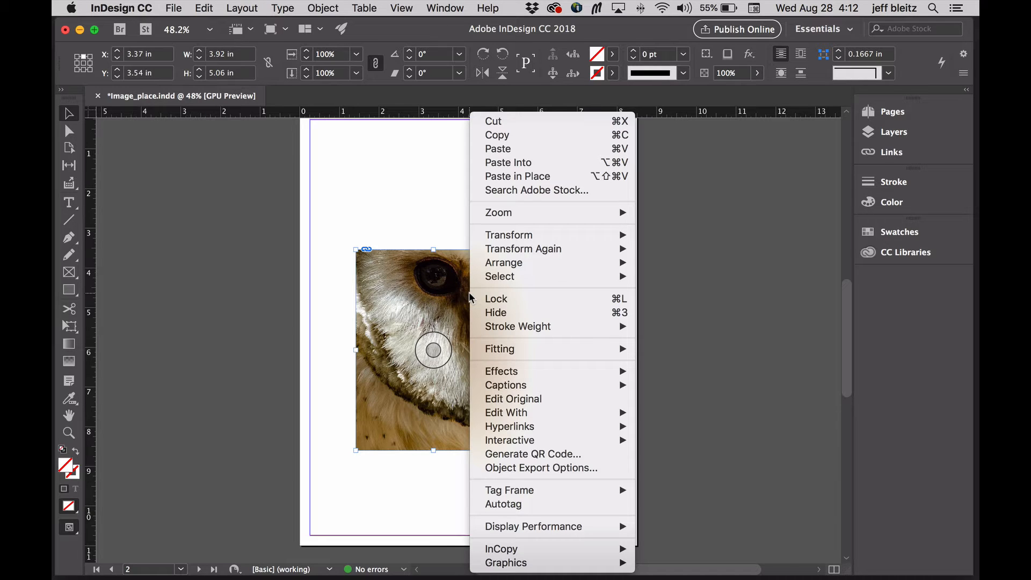
mouse_move(520, 357)
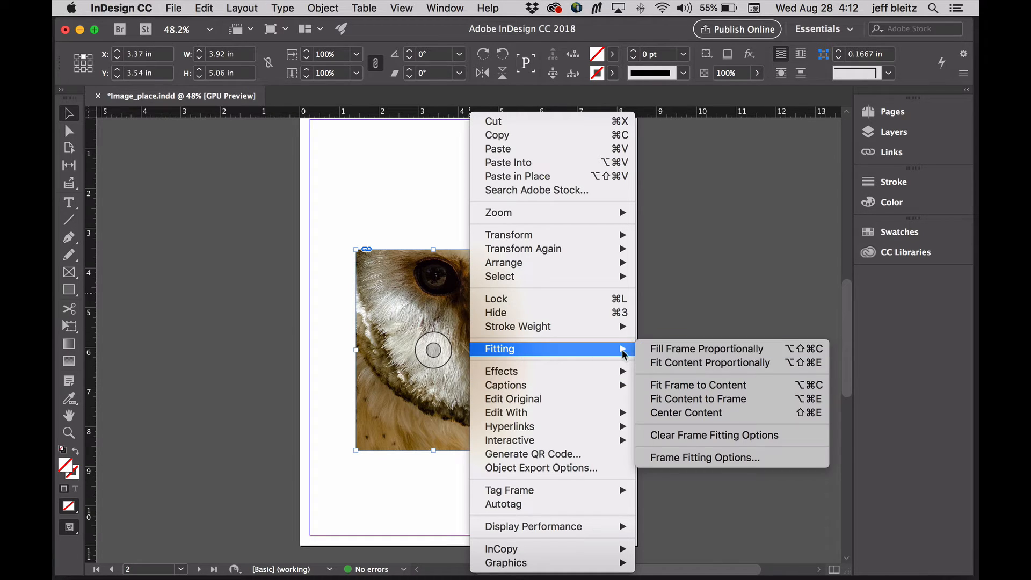
left_click(705, 350)
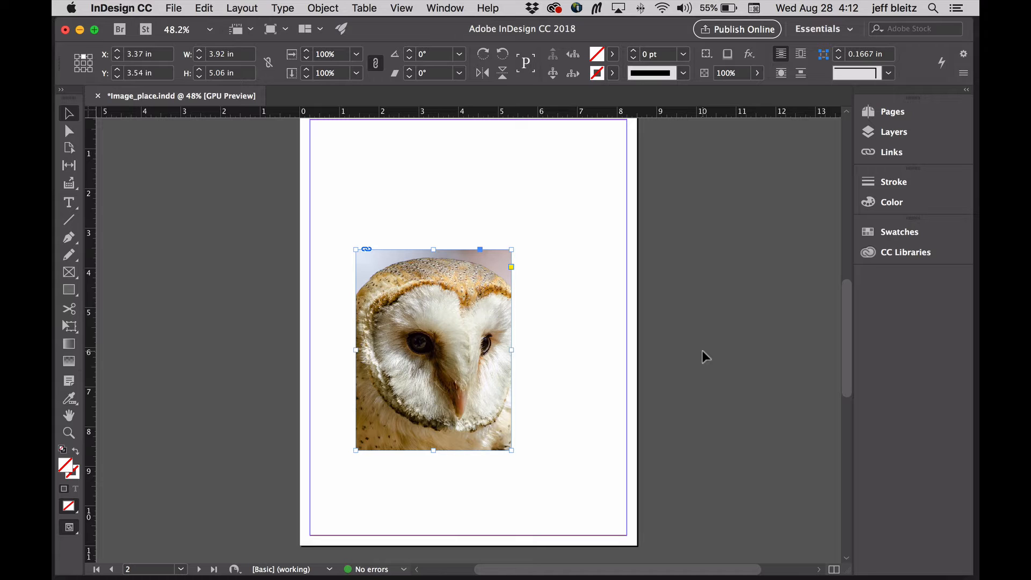
- Apply Fit Content Proportionally to the owl image in its frame
right_click(491, 319)
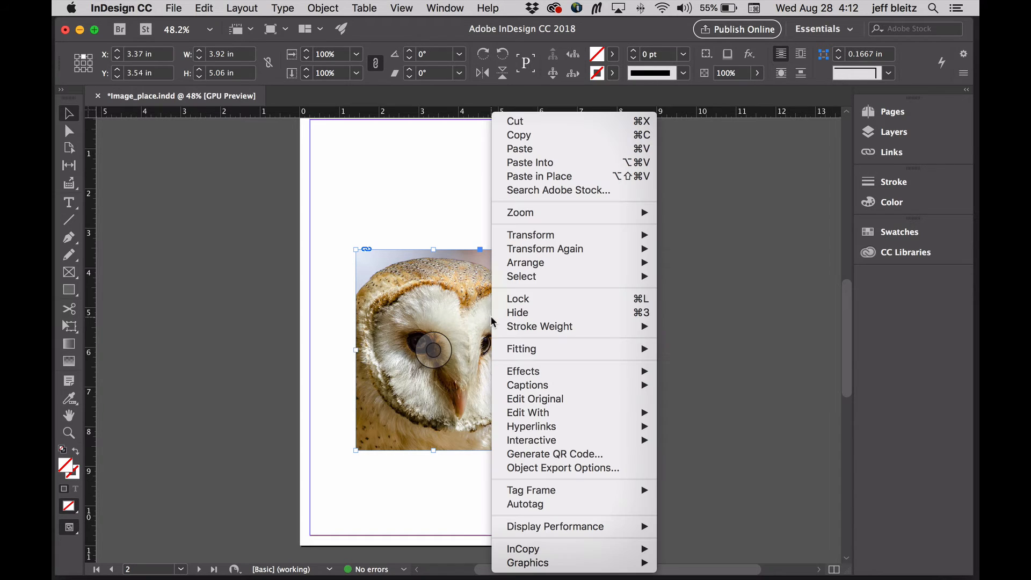
mouse_move(521, 353)
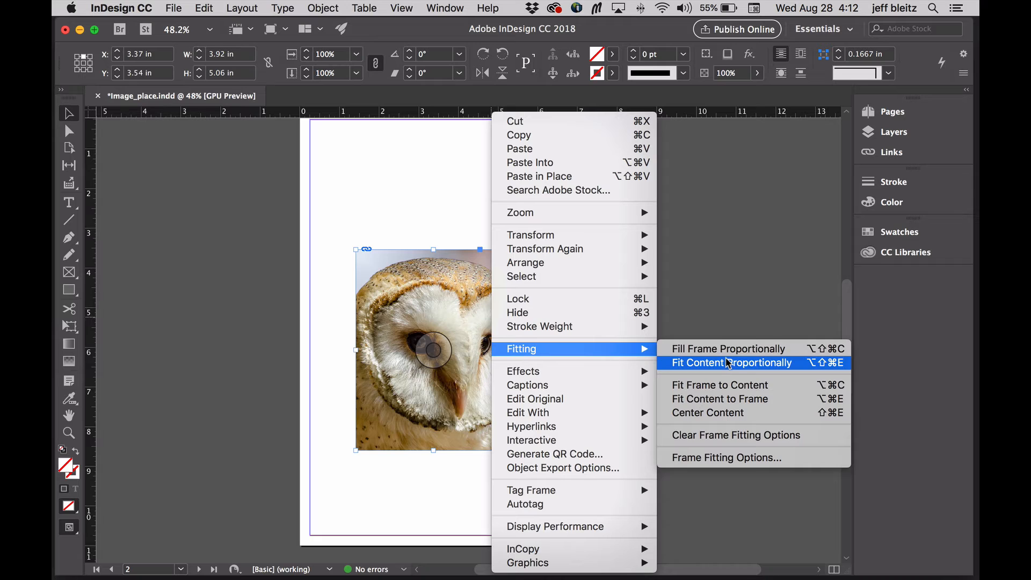
left_click(740, 367)
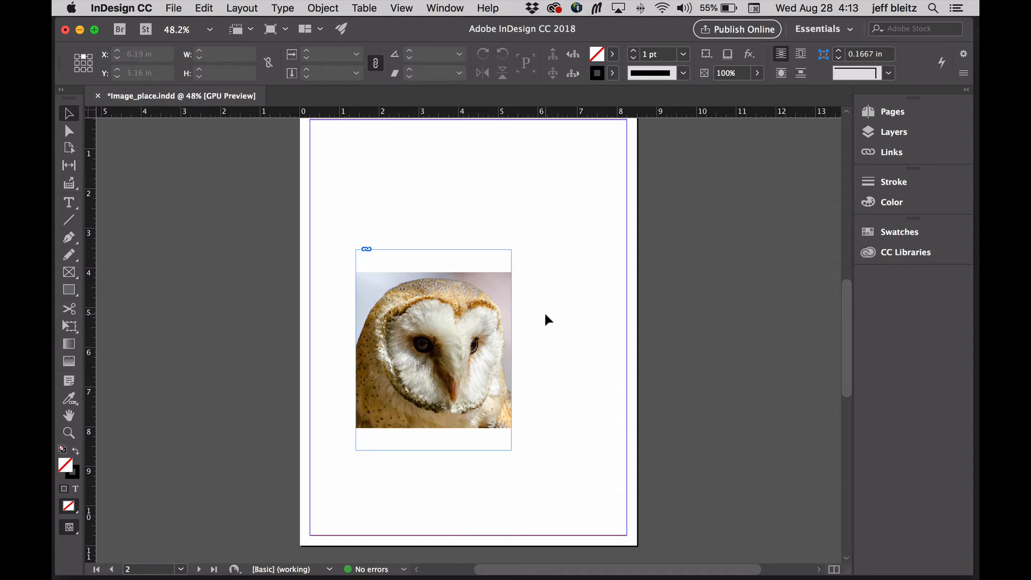
- Reselect the owl frame and switch its fitting back to Fill Frame Proportionally
right_click(491, 308)
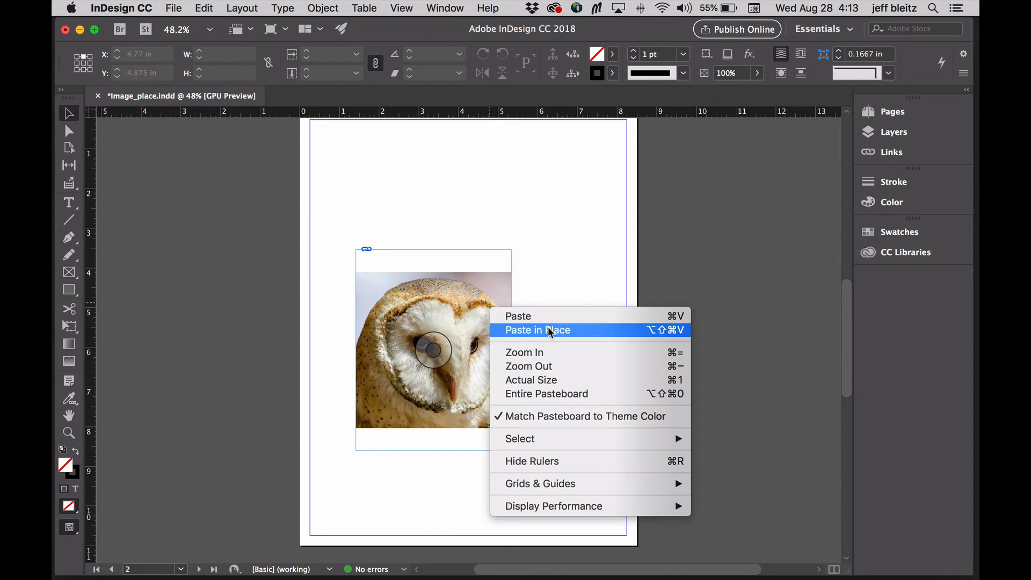
left_click(477, 321)
right_click(478, 321)
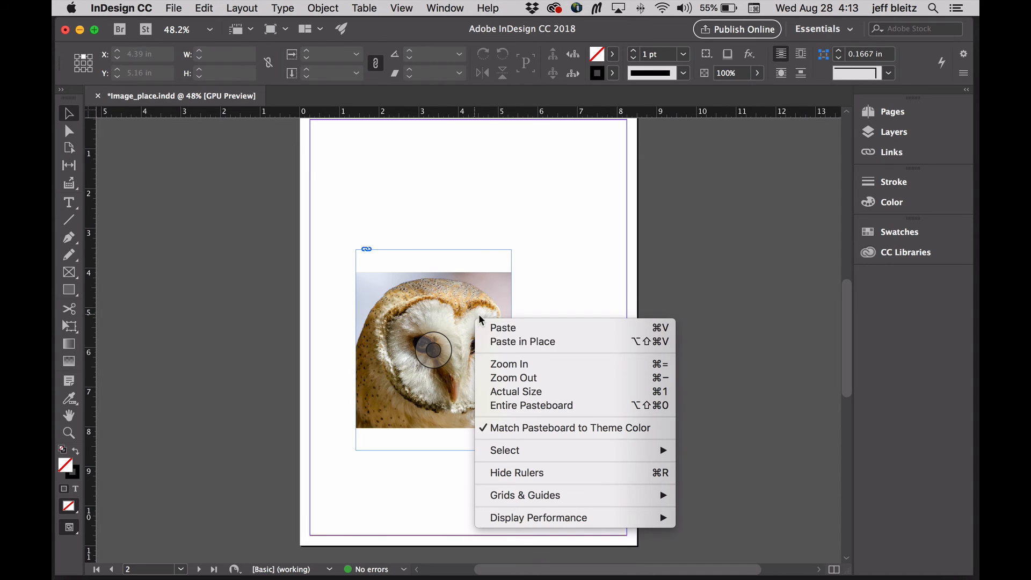
left_click(499, 306)
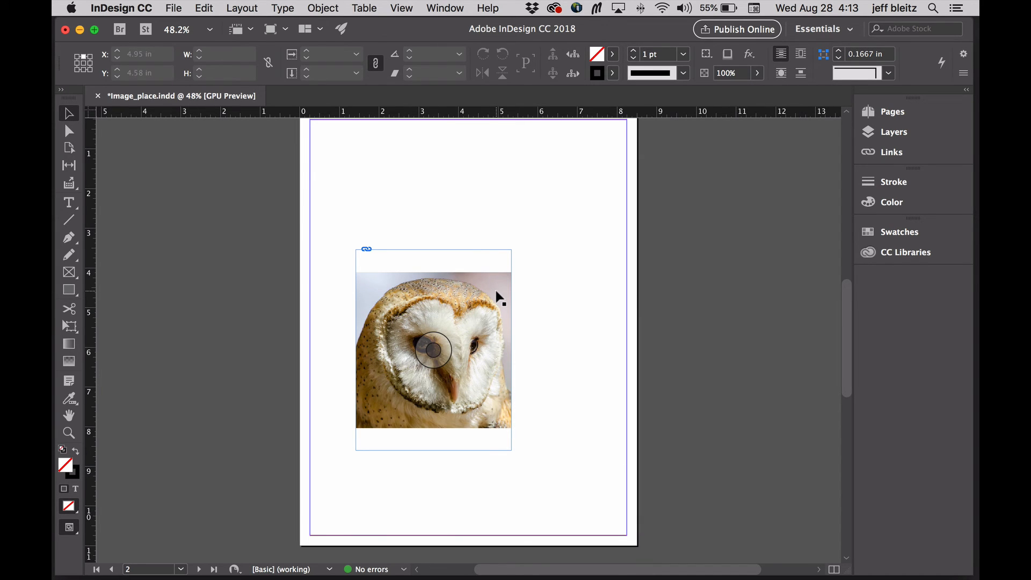
left_click(496, 296)
right_click(496, 295)
mouse_move(535, 349)
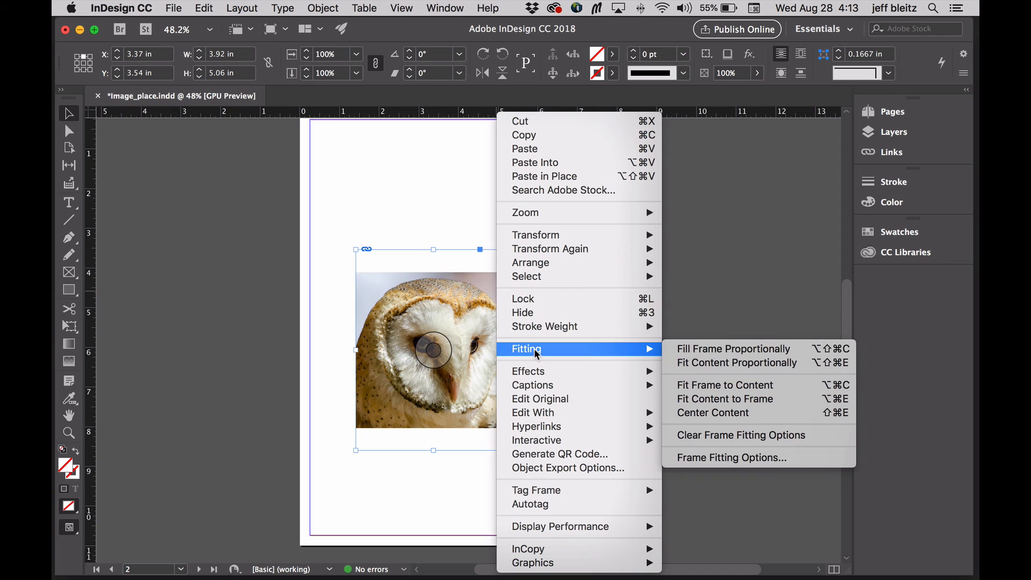
left_click(712, 355)
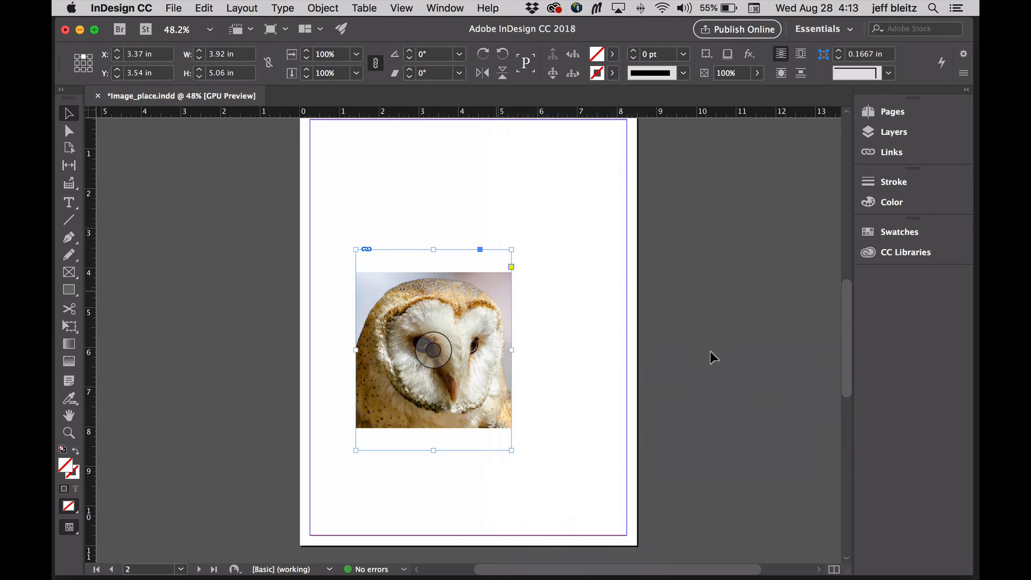